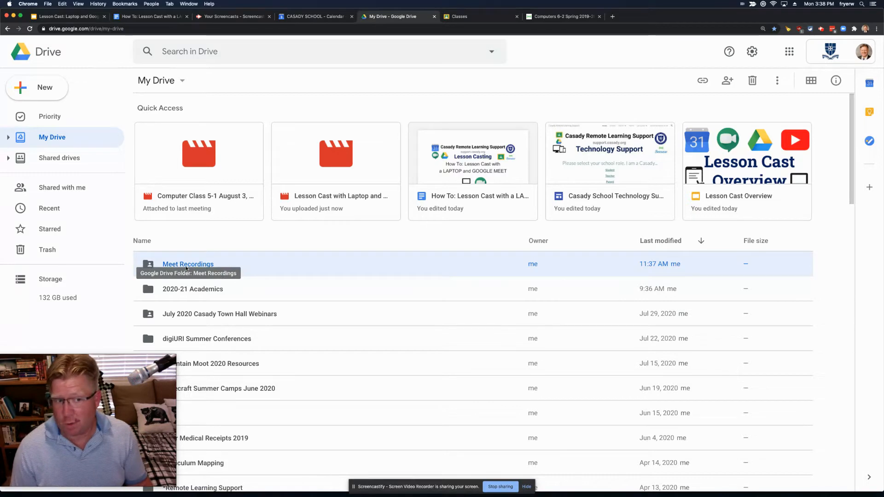
Step: Open the Meet Recordings folder in Google Drive and scroll through its contents
double_click(176, 264)
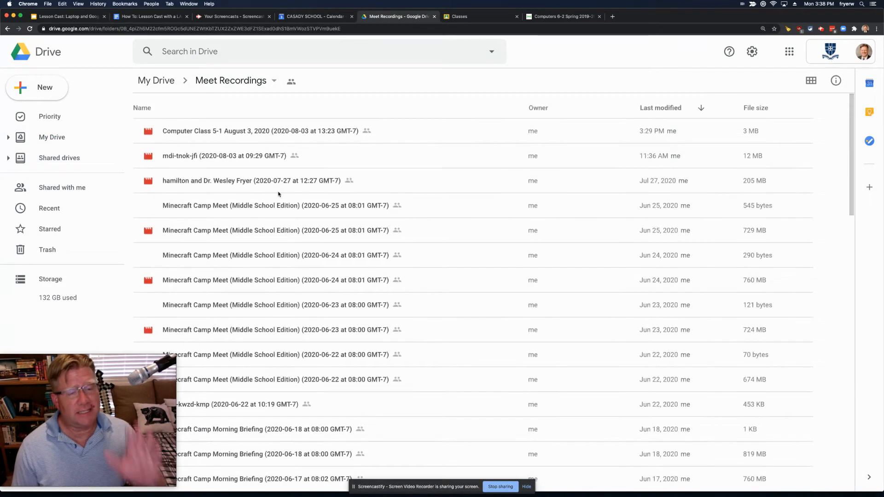
scroll(318, 290, "down", 5)
scroll(317, 290, "down", 2)
scroll(317, 290, "up", 8)
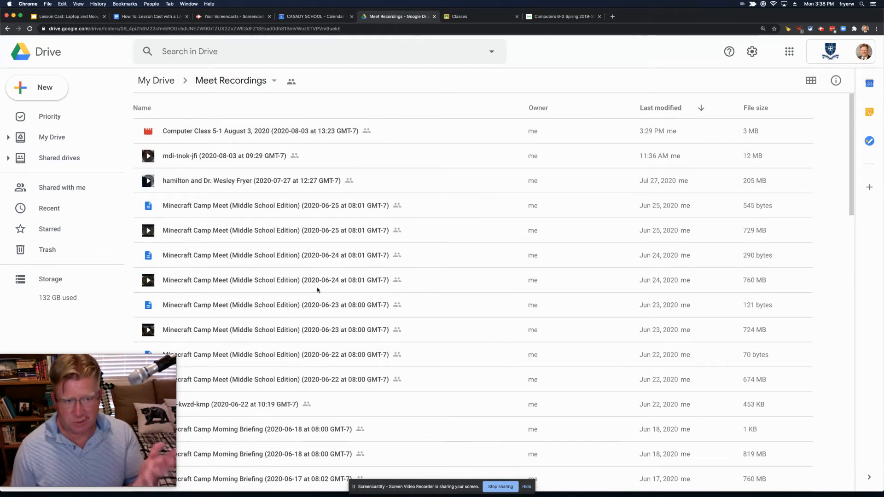
Step: Set the Meet Recordings folder's link sharing to 'Anyone with the link can view'
left_click(274, 82)
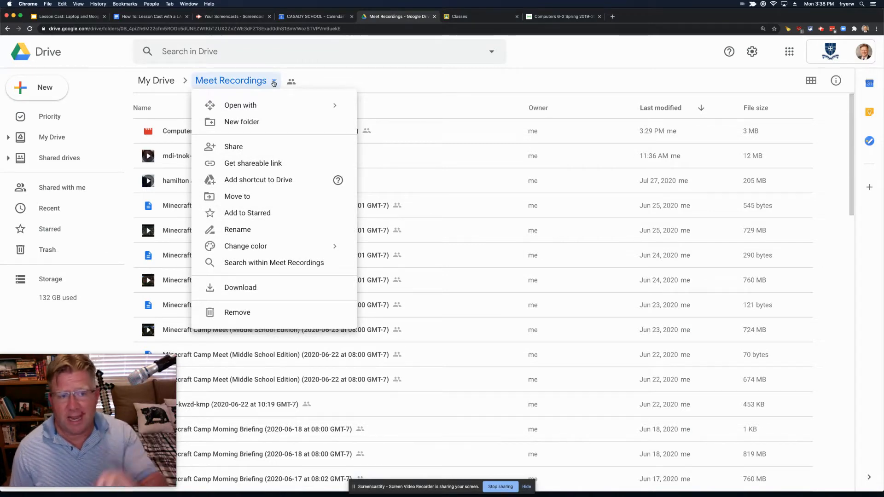
left_click(245, 147)
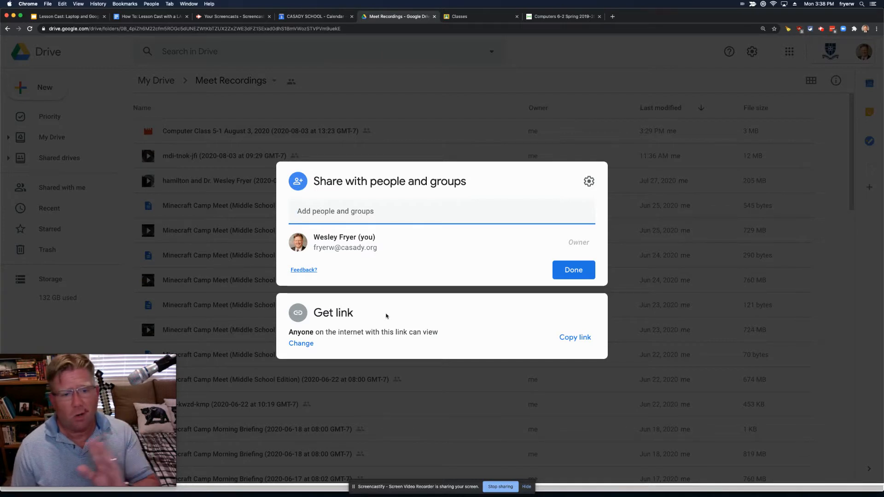
left_click(573, 270)
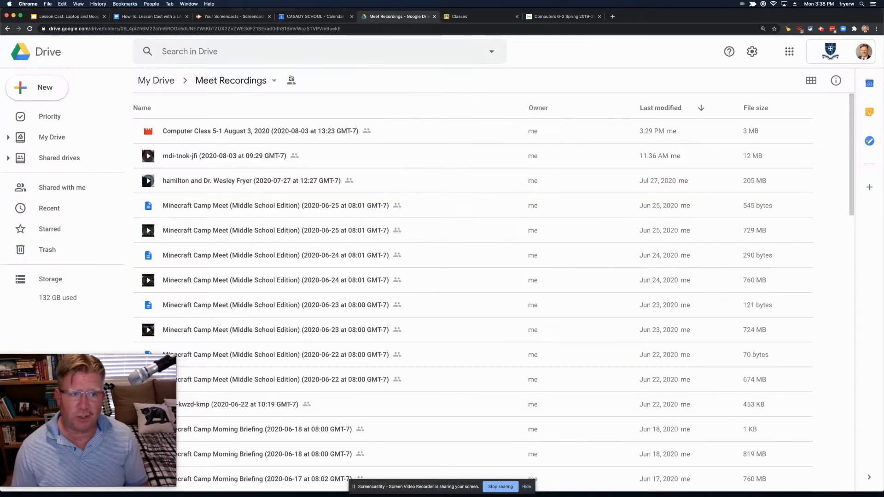
Step: Review the How To doc's 'Before Each Class / Lesson Starts' steps, then bring up the school calendar
left_click(150, 16)
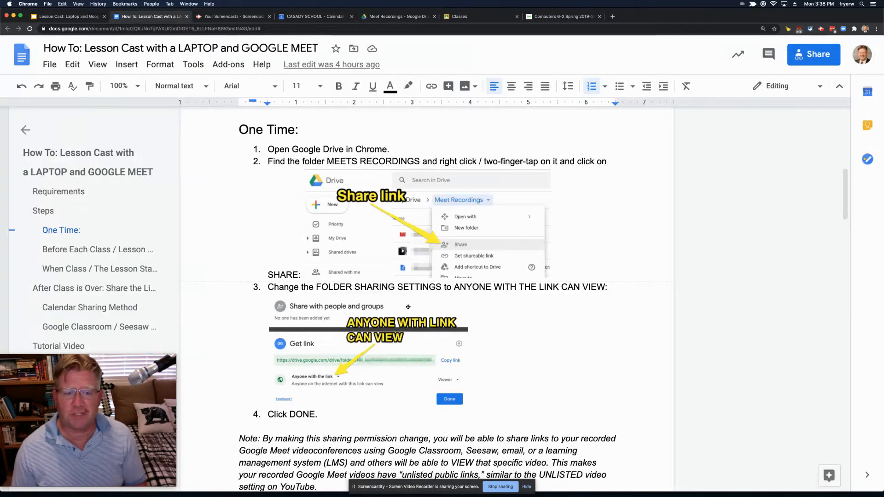
scroll(384, 296, "down", 5)
scroll(384, 296, "down", 3)
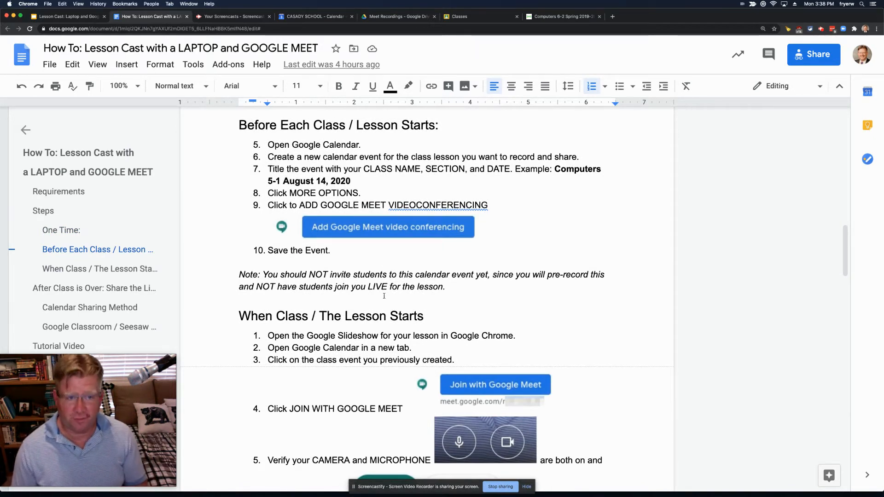
left_click(308, 18)
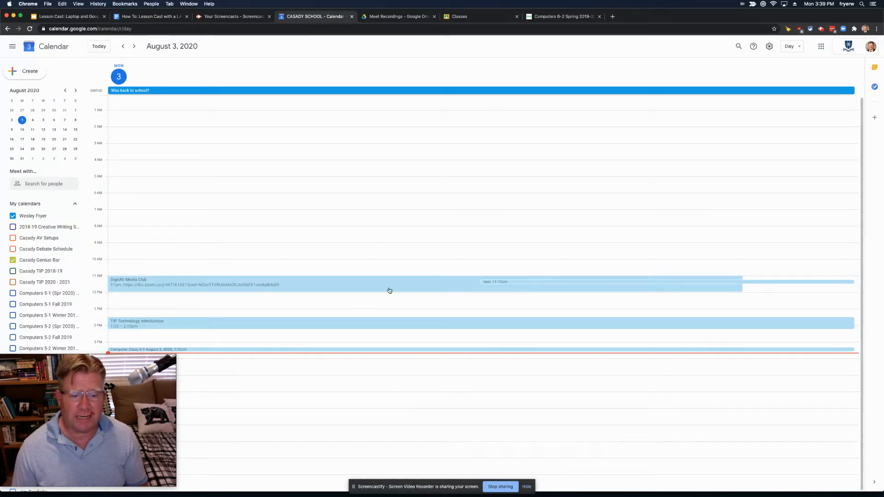
Step: Create a new August 3 event titled 'Spanish 5-1 August 3, 2020'
left_click(329, 356)
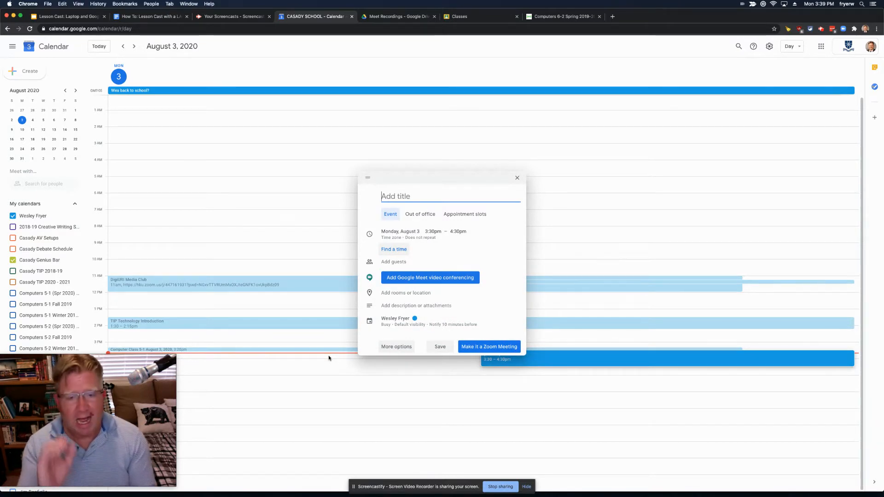
type("Spanish")
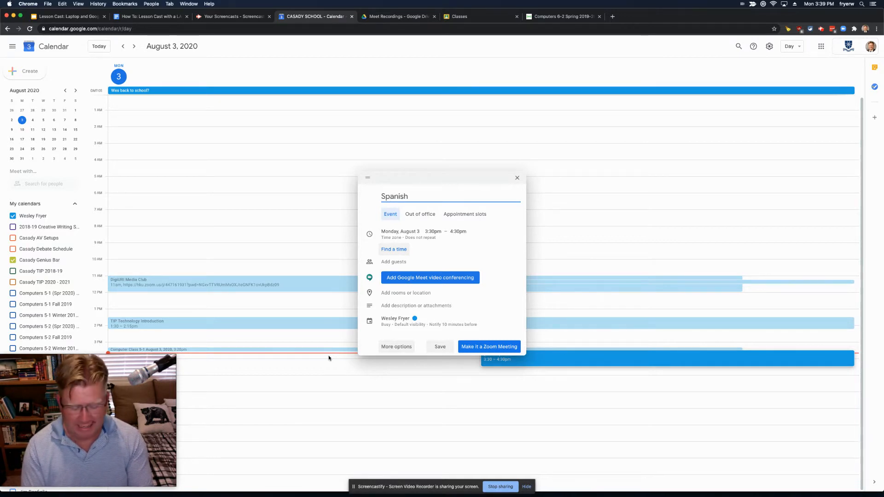
type(" 50-")
key("BackSpace")
key("BackSpace")
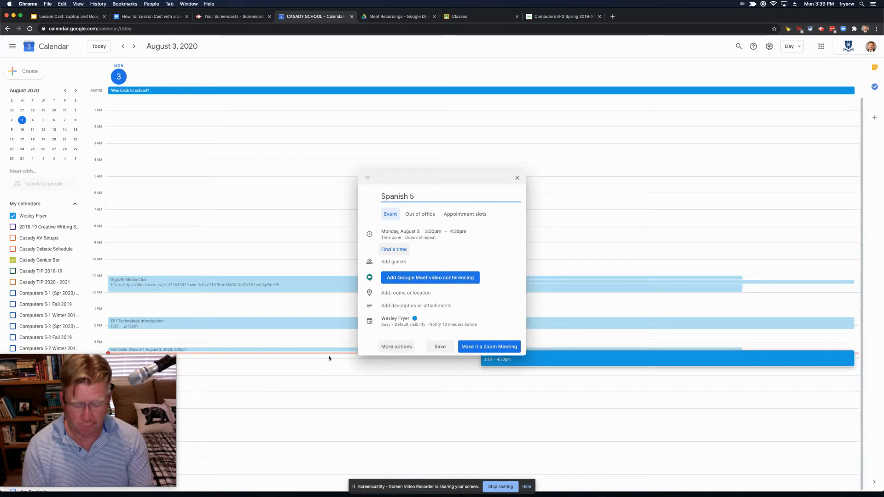
type("-1 ")
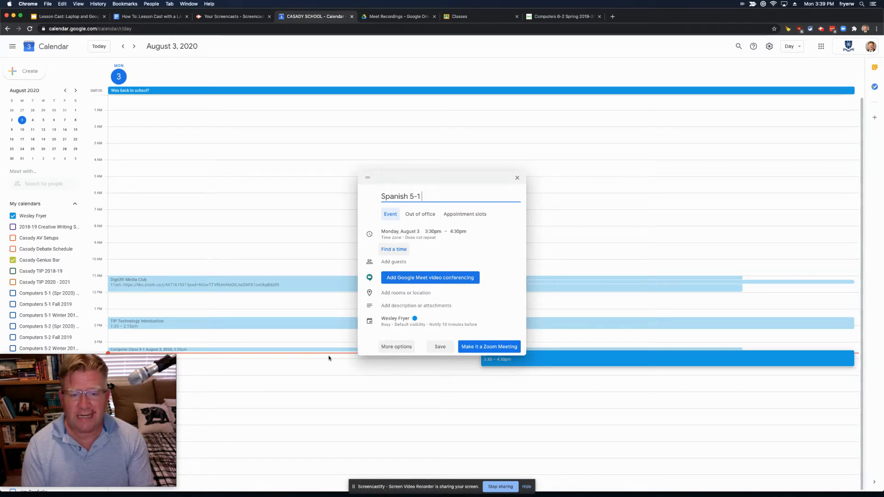
type("August 3, 2020")
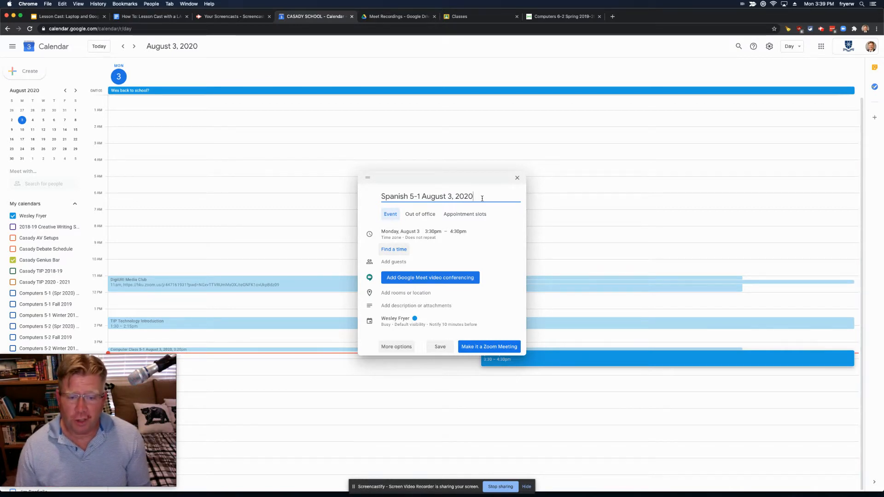
Step: Set the event to run from 3:40pm to 3:50pm
left_click(430, 235)
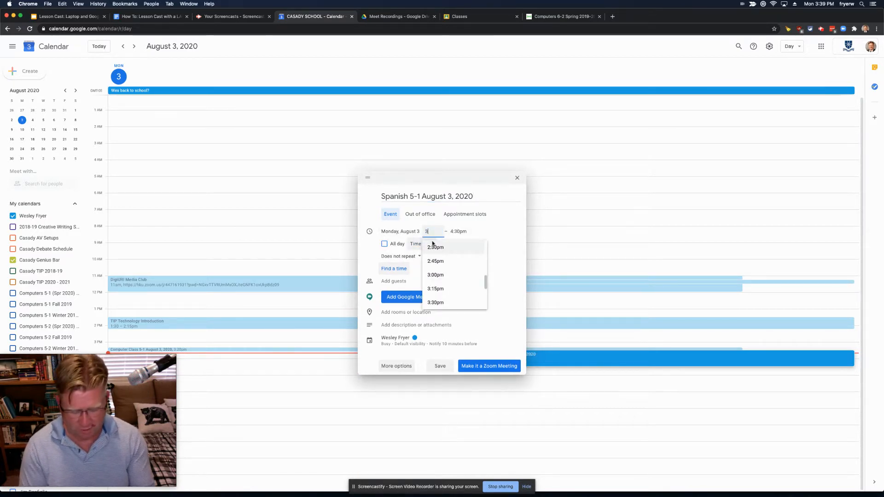
type("3:40")
key("Tab")
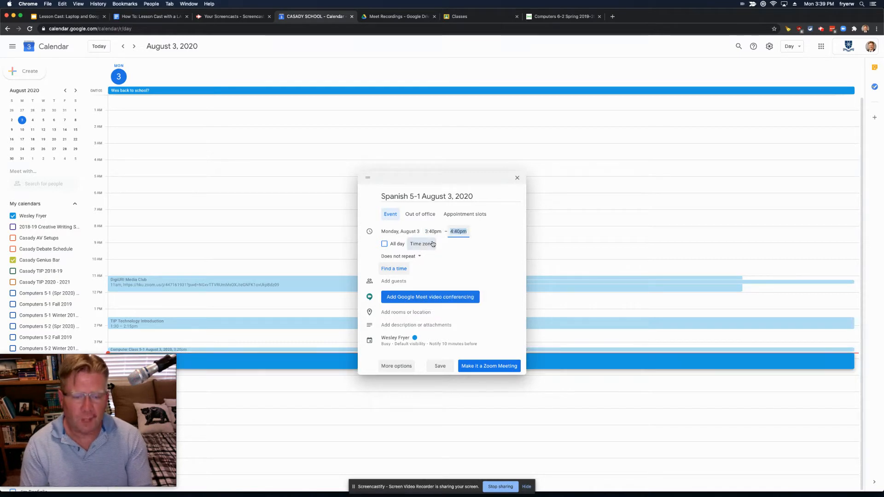
type("3:50pm")
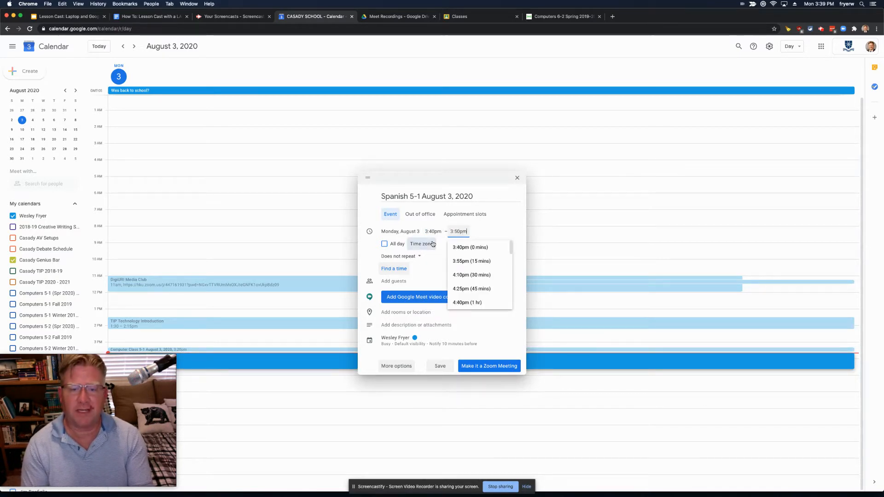
left_click(490, 232)
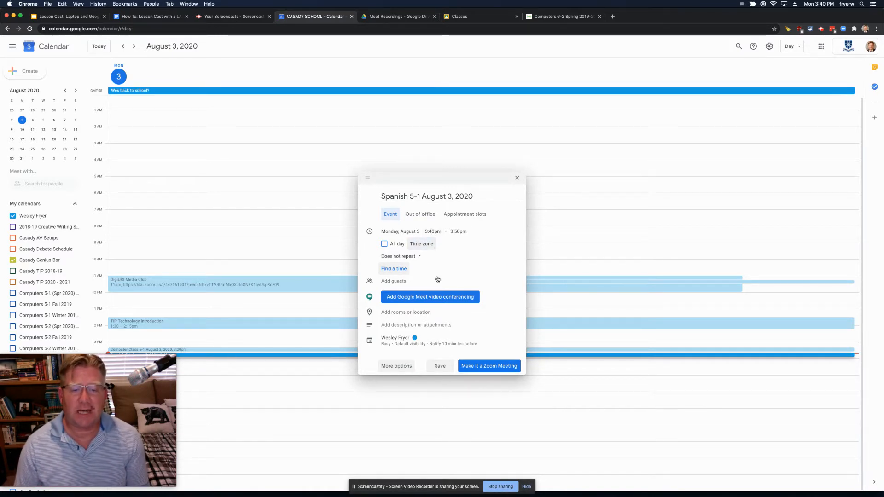
Step: Attach Google Meet video conferencing to the Spanish 5-1 event and save it
left_click(413, 299)
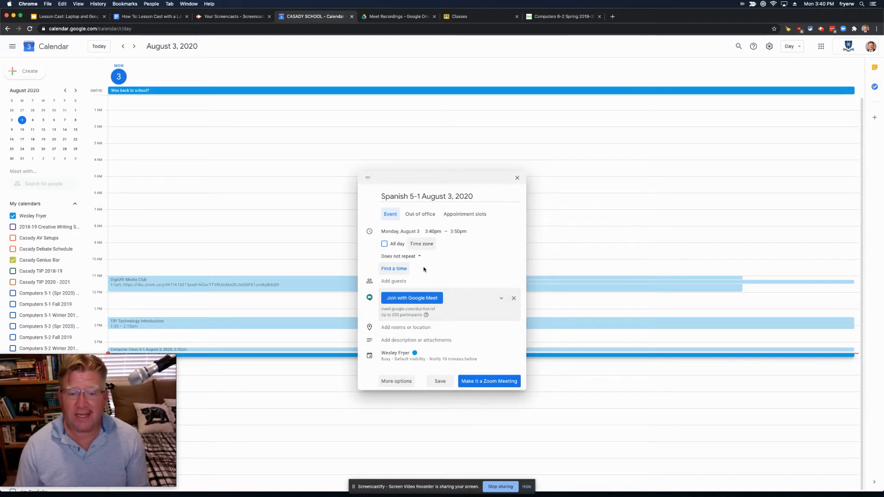
left_click(439, 381)
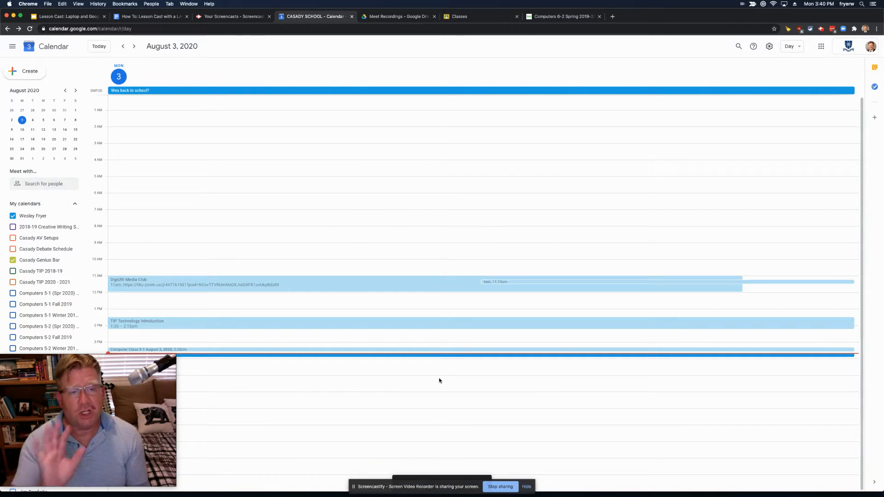
left_click(158, 16)
Step: Read through the guide's 'When Class / The Lesson Starts' steps up to recording the meeting
scroll(370, 259, "up", 1)
scroll(370, 259, "up", 1)
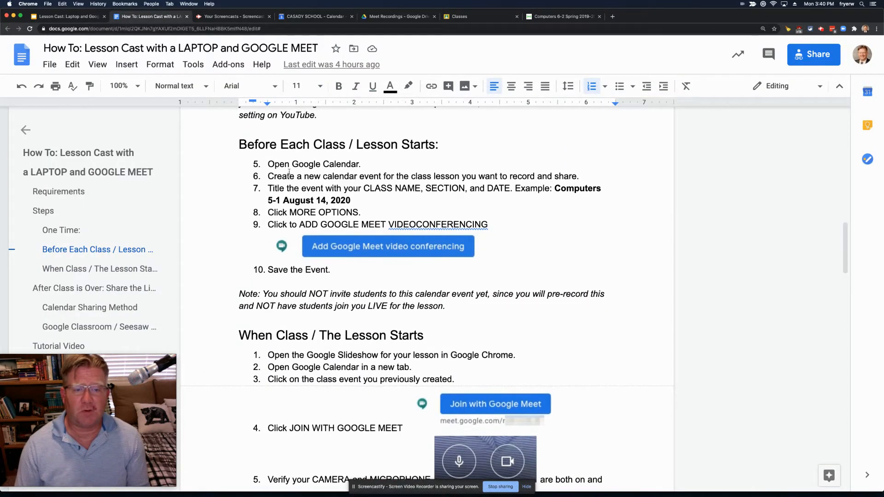
scroll(397, 285, "down", 1)
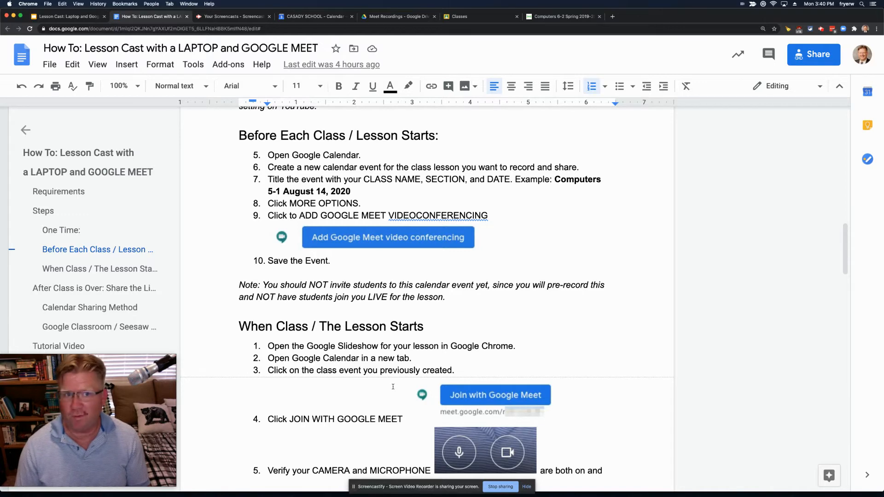
scroll(392, 386, "down", 5)
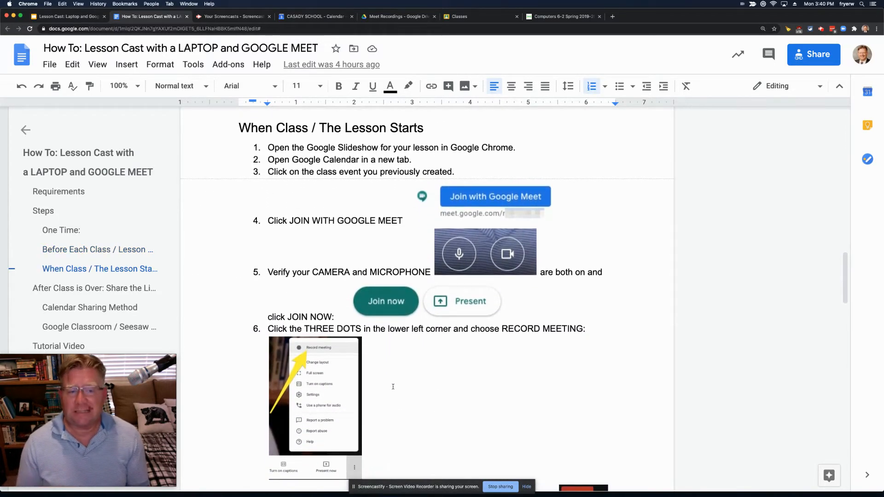
scroll(393, 386, "down", 1)
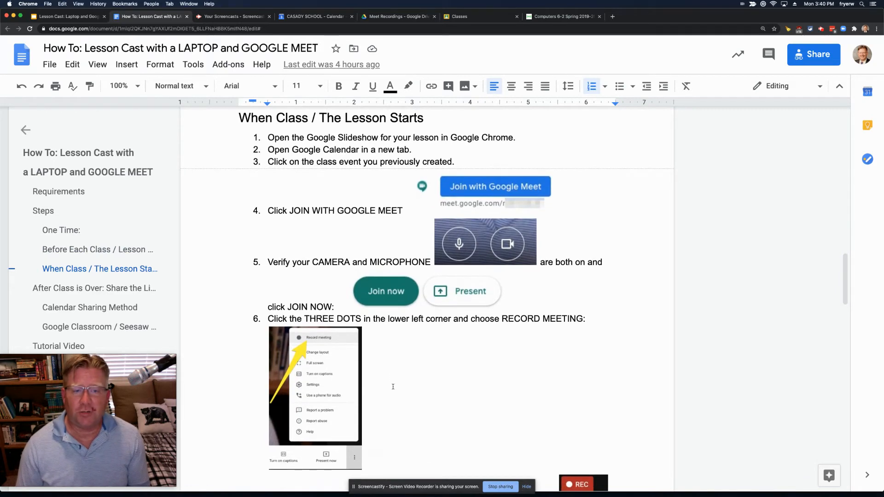
left_click(73, 18)
Step: Put the Lesson Cast slideshow on its title slide and return to the August 3 calendar
left_click(76, 135)
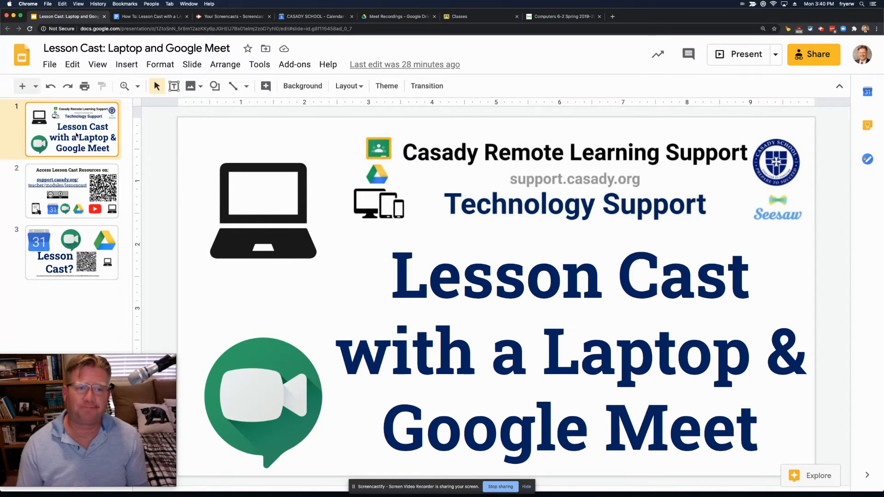
left_click(297, 17)
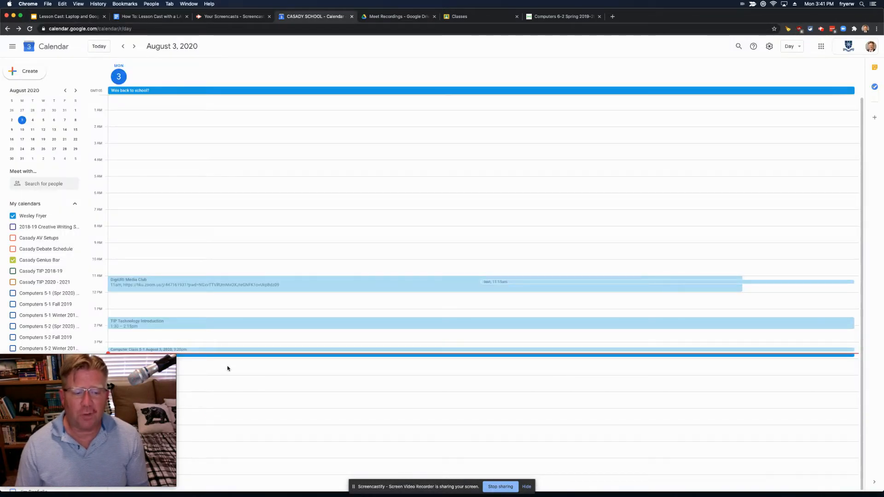
Step: Open the Spanish 5-1 event and join its Google Meet call
left_click(246, 355)
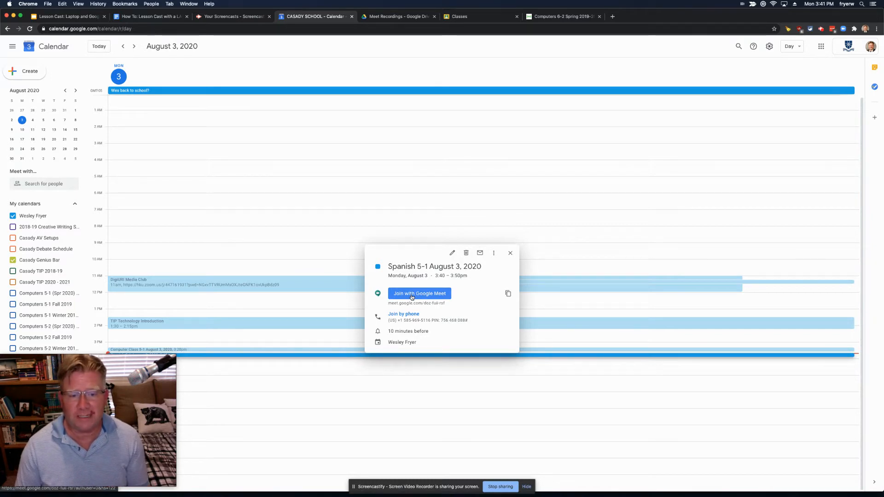
left_click(412, 297)
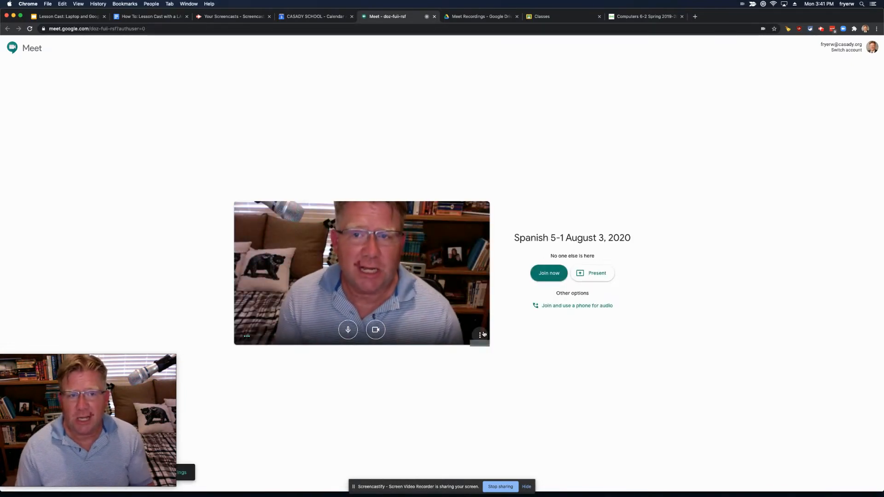
left_click(547, 274)
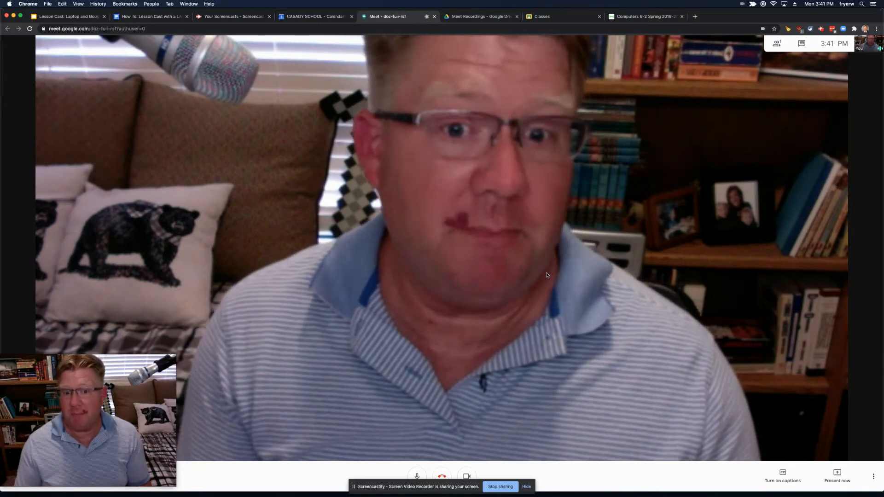
Step: Choose Record meeting from the call's More options menu
left_click(872, 475)
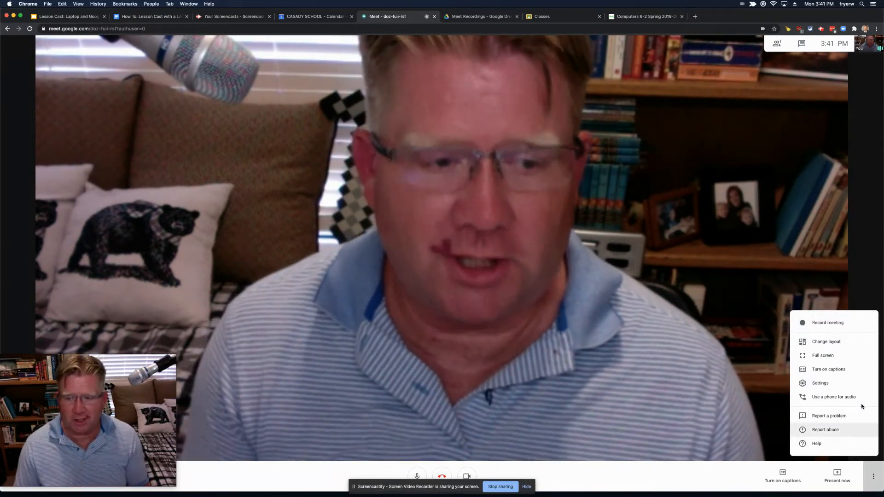
left_click(826, 326)
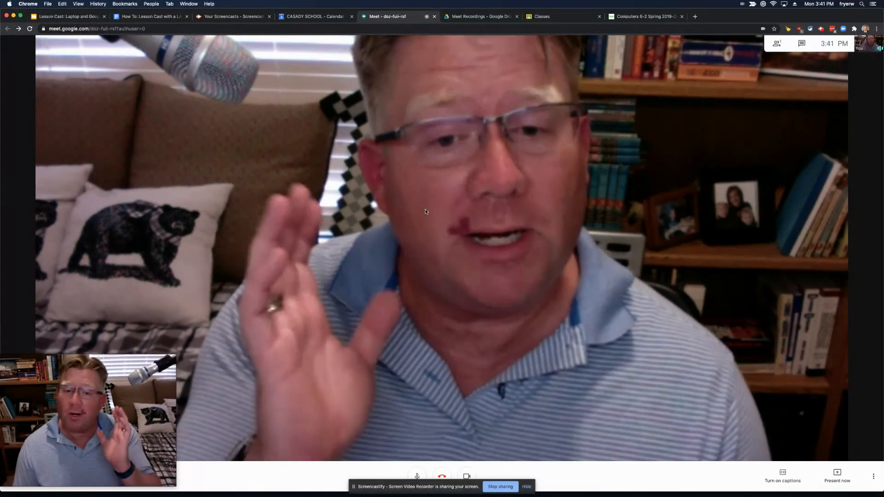
left_click(873, 477)
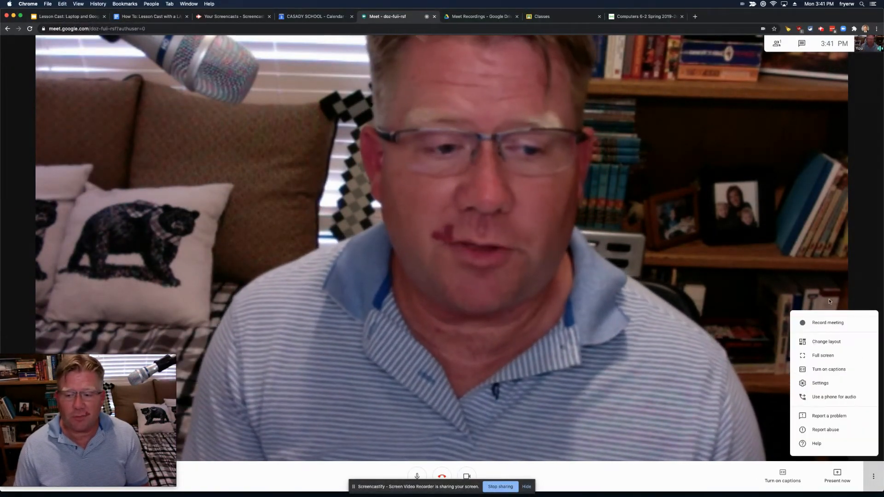
left_click(815, 323)
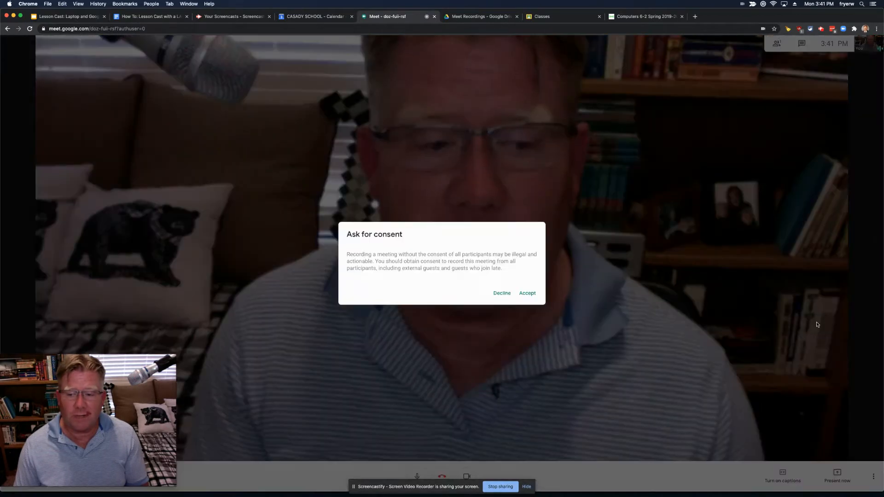
Step: Accept the recording consent notice so the Spanish 5-1 call starts recording
left_click(528, 293)
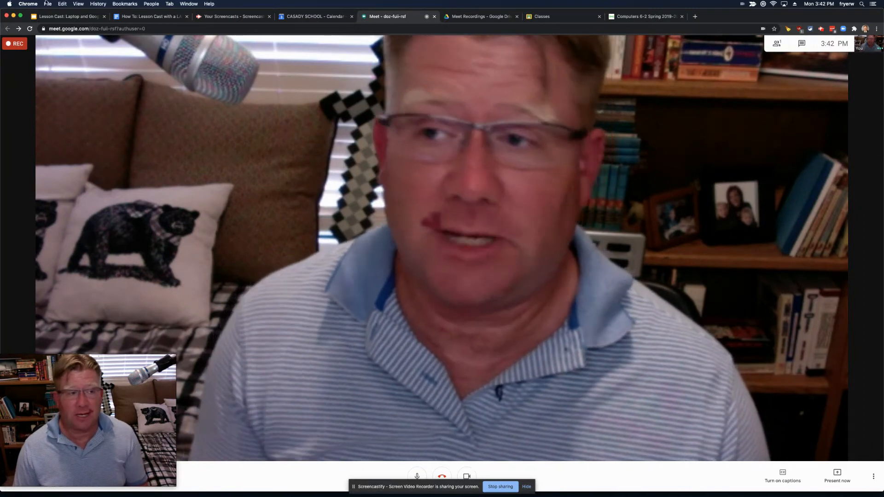
left_click(836, 474)
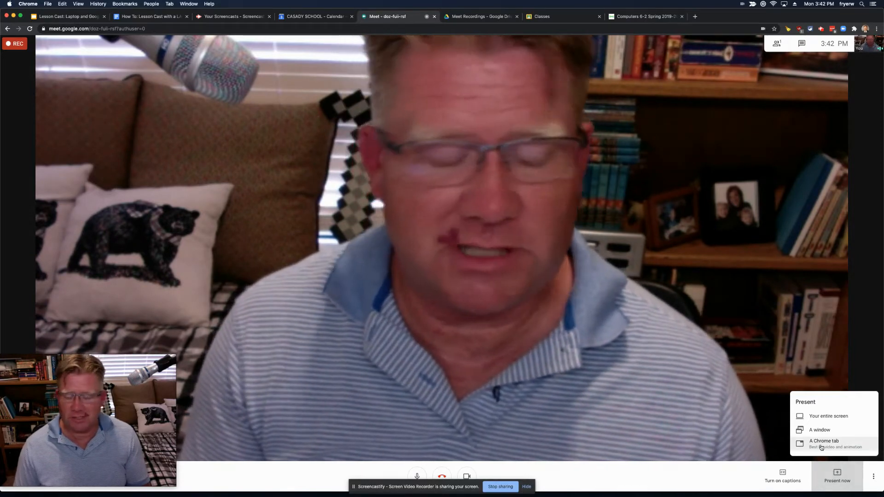
Step: Share the Lesson Cast: Laptop and Google Meet Chrome tab to the meeting
left_click(822, 443)
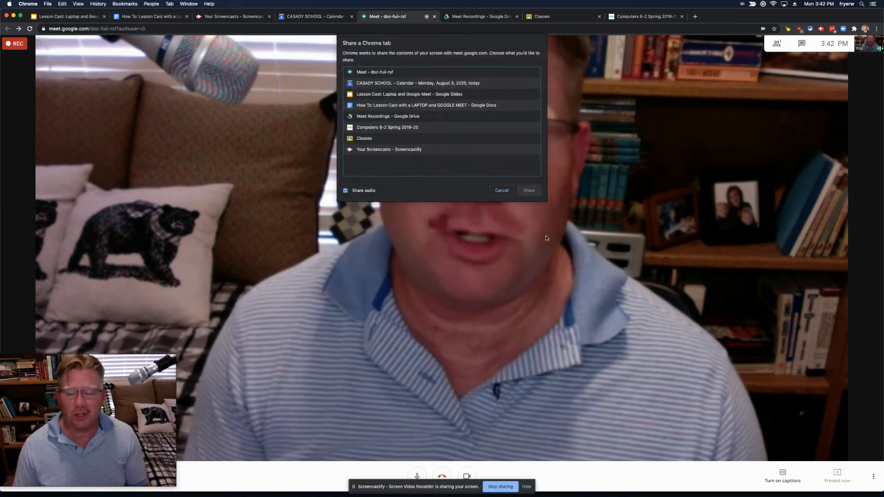
left_click(379, 94)
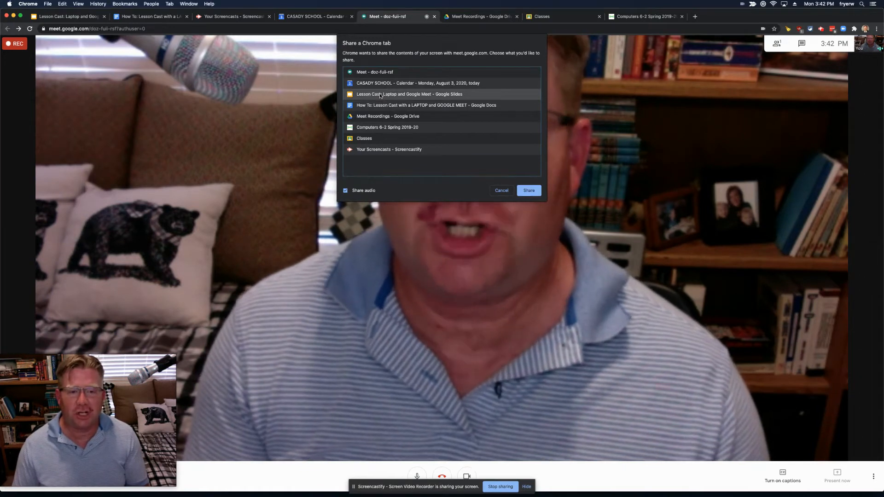
left_click(529, 190)
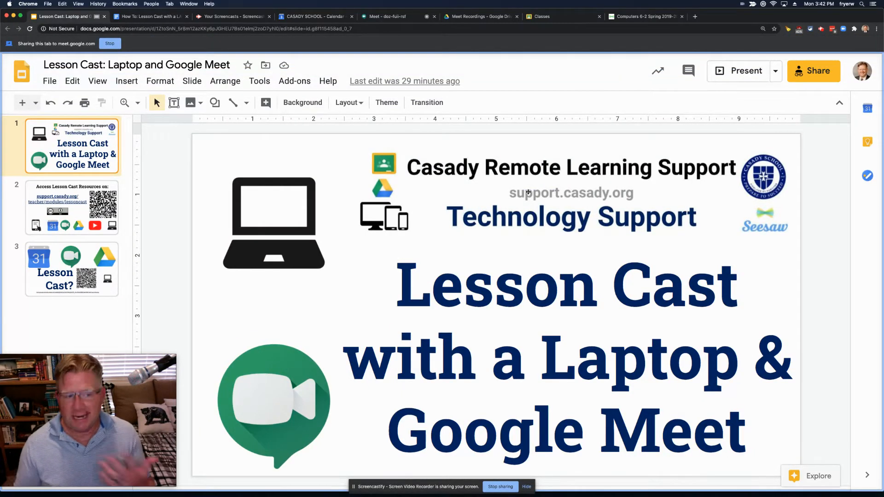
Step: Advance the lesson deck through slides 2 and 3, then return to the Meet presentation
left_click(99, 200)
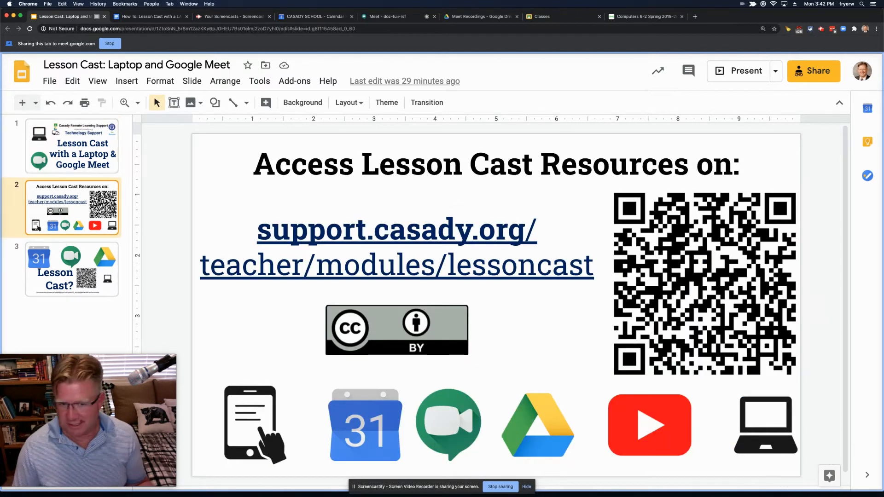
left_click(86, 263)
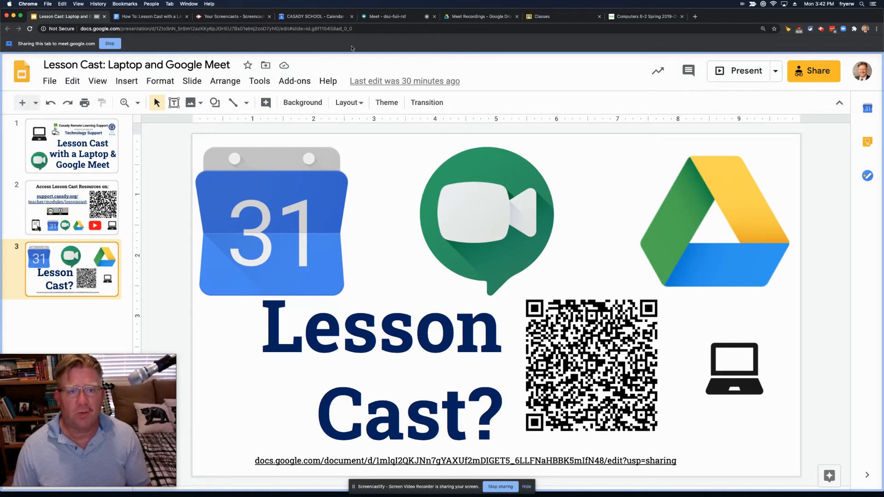
left_click(384, 17)
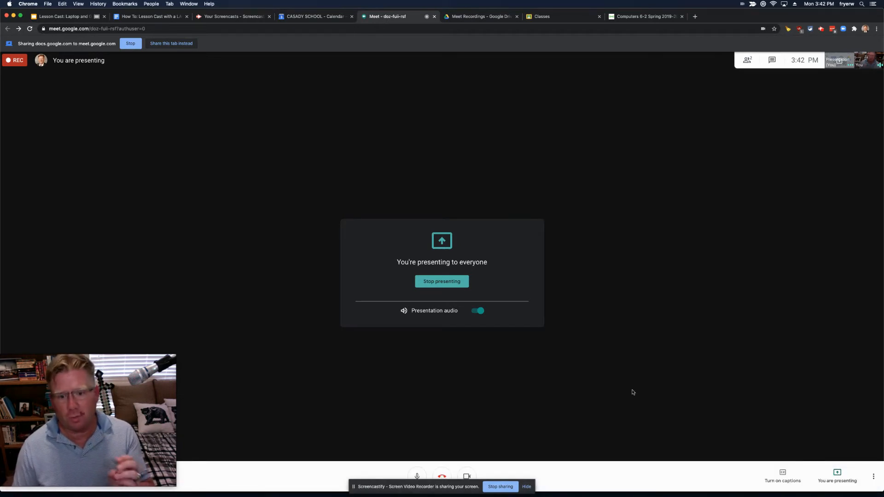
Step: Dismiss the options menu and the recorder's sharing notice, leave the Meet call, and close its tab
left_click(873, 478)
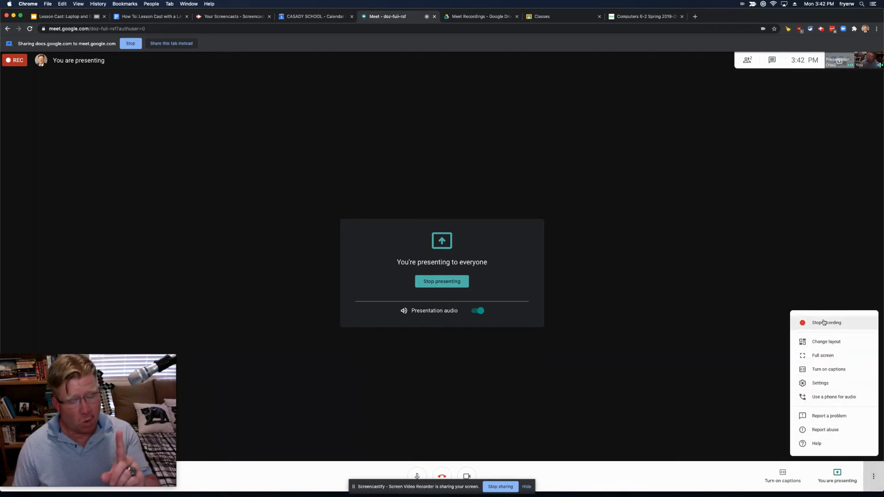
left_click(621, 473)
left_click(508, 485)
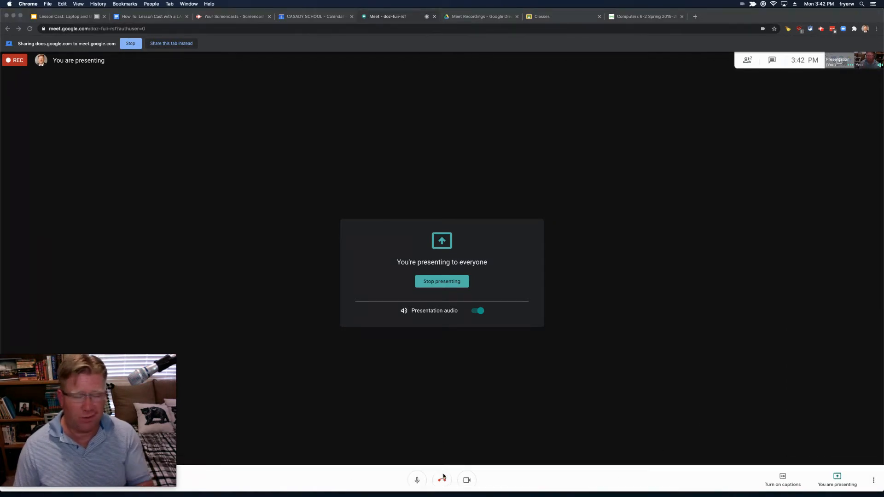
left_click(515, 468)
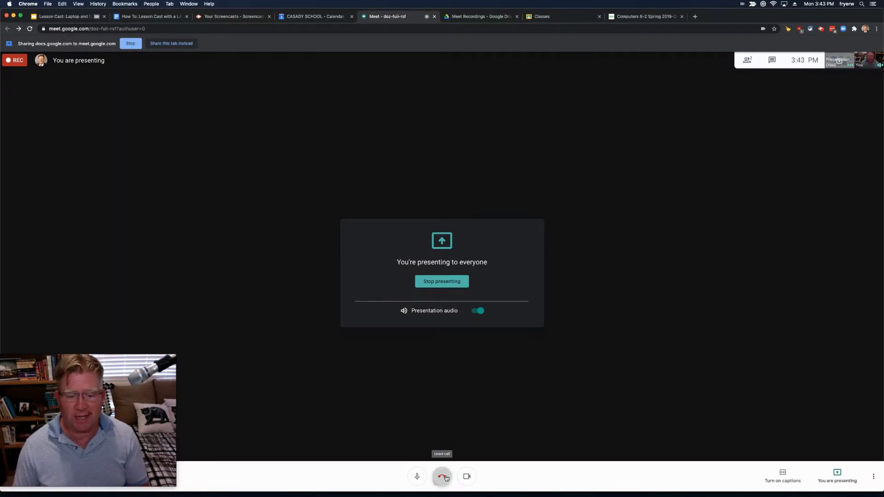
left_click(445, 479)
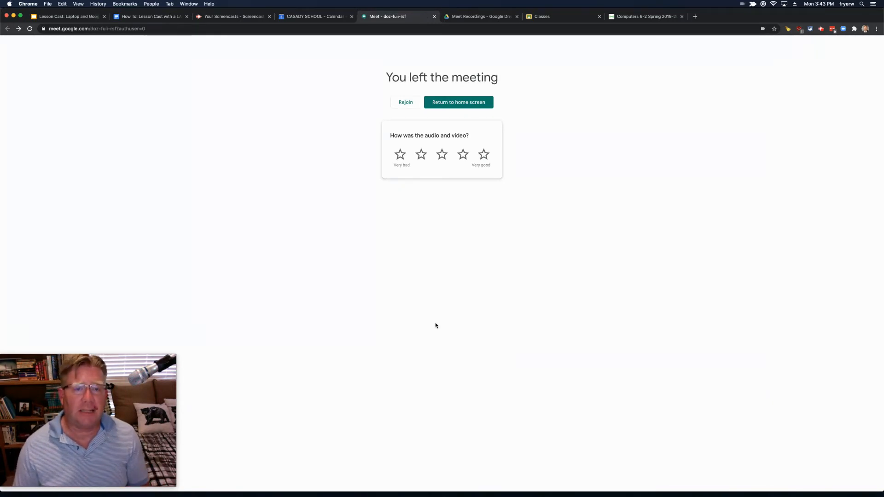
left_click(434, 17)
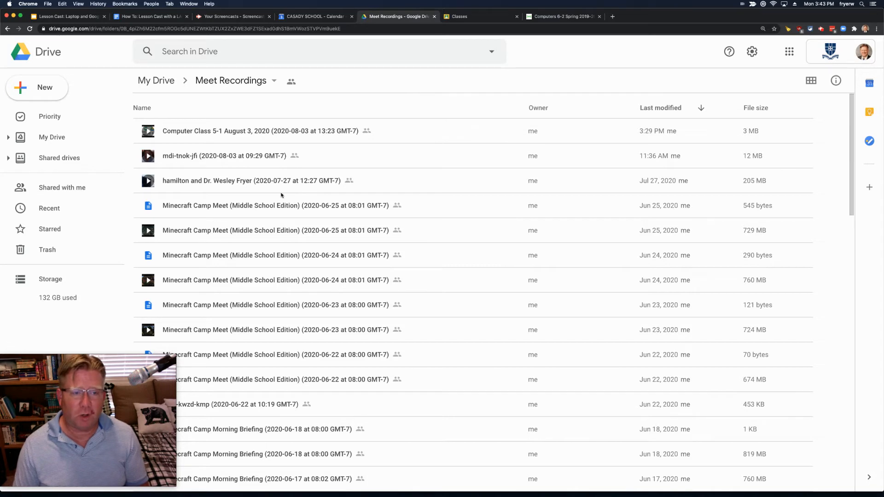
Step: Scroll the Lesson Cast how-to guide down to the 'After Class is Over: Share the Link' section
left_click(141, 17)
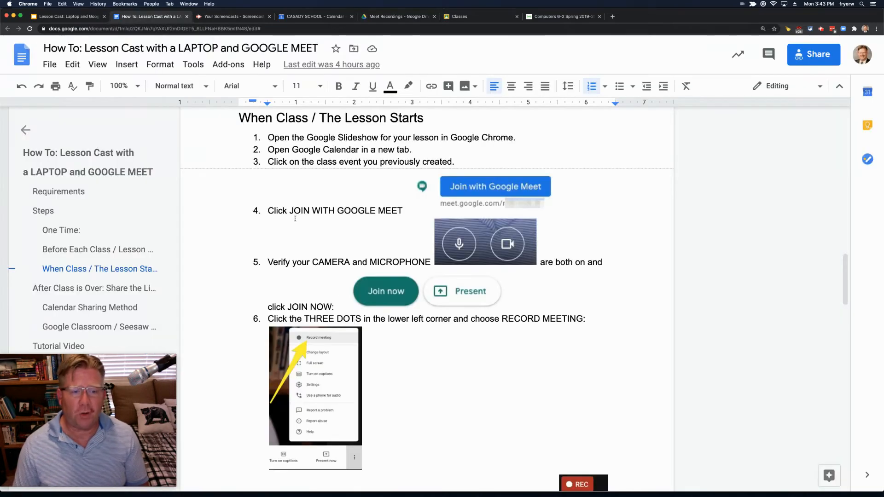
scroll(417, 334, "down", 5)
scroll(418, 333, "down", 10)
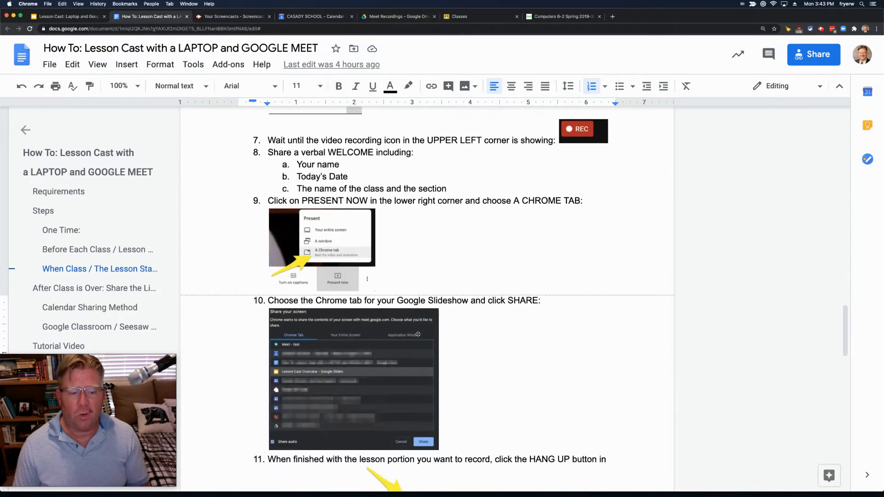
scroll(418, 333, "down", 3)
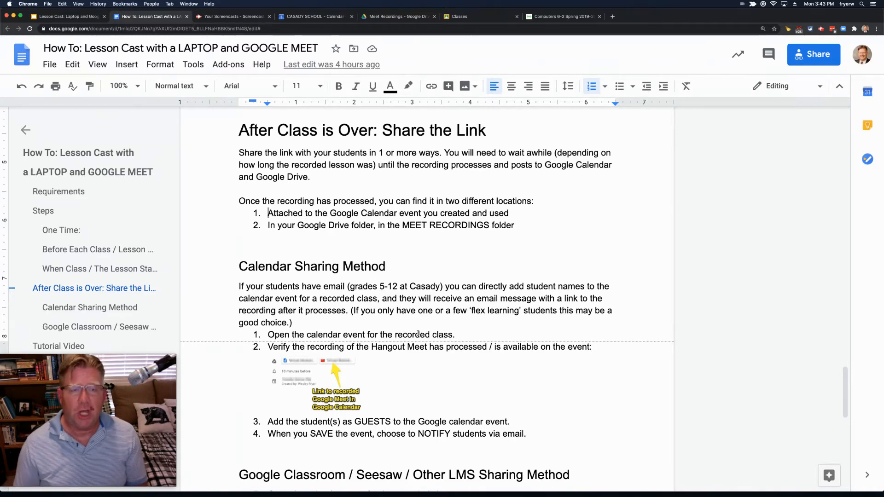
Step: In the school calendar, close the Spanish 5-1 details and open the Computer Class 5-1 event
left_click(304, 18)
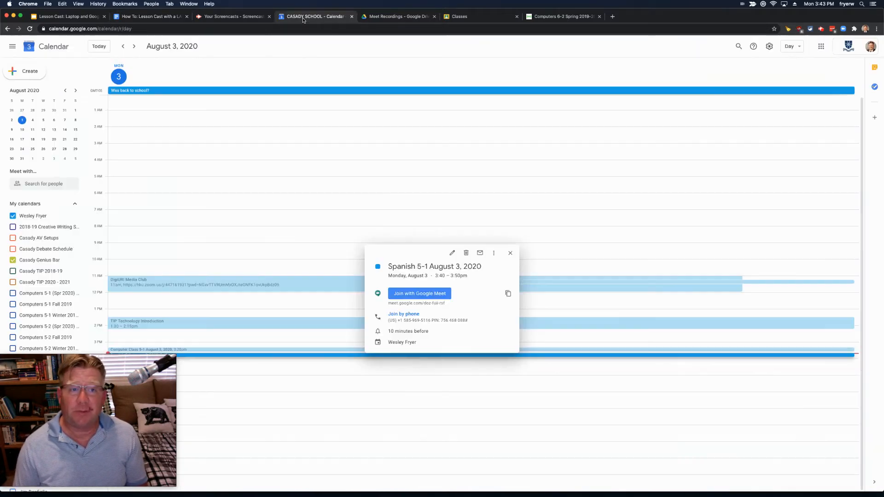
left_click(395, 409)
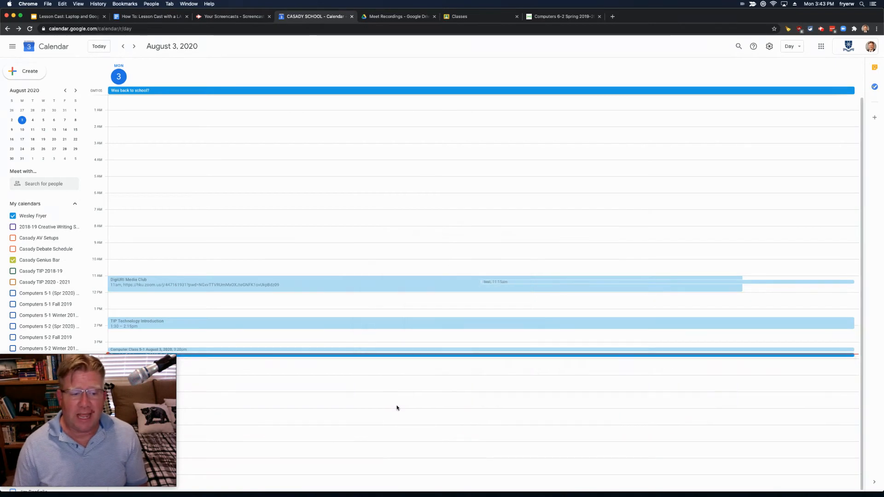
left_click(276, 350)
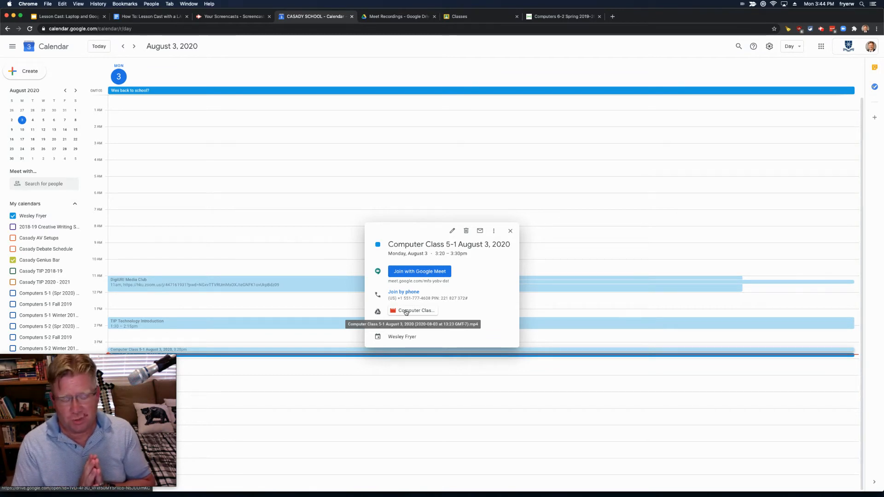
Step: Add the 'student' account as a guest to Computer Class 5-1, save, and send the invitation
left_click(453, 232)
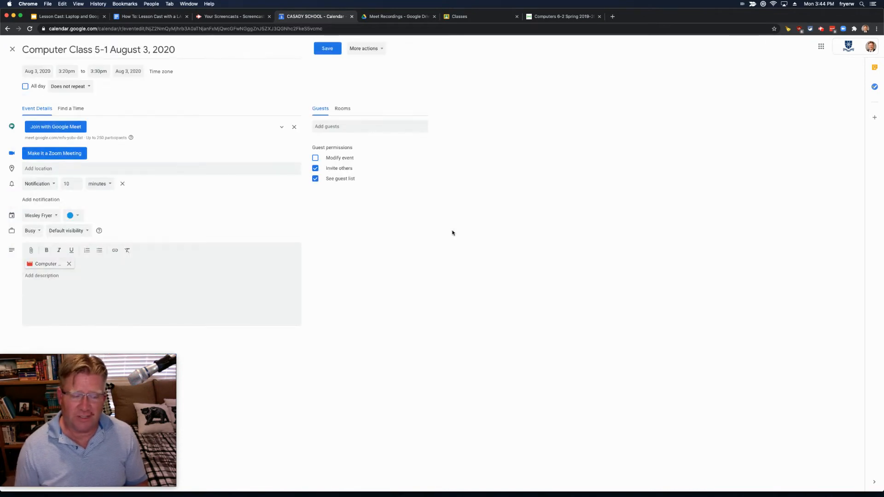
left_click(346, 126)
type("student")
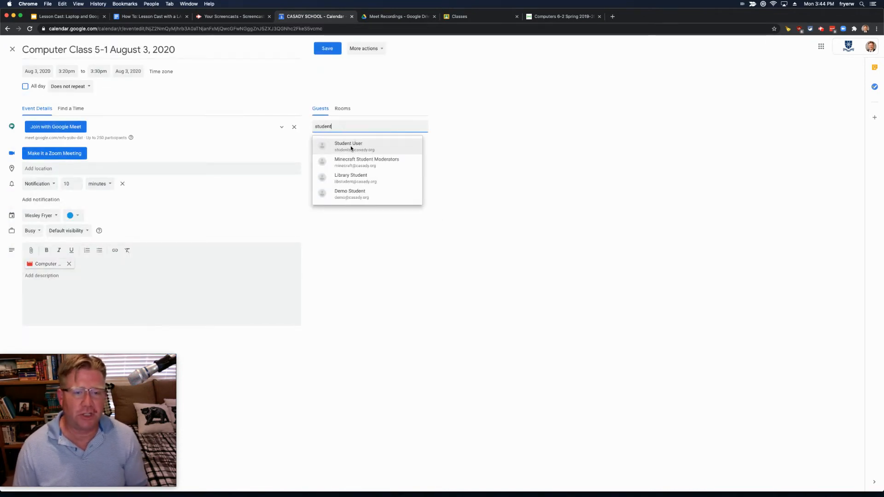
left_click(351, 144)
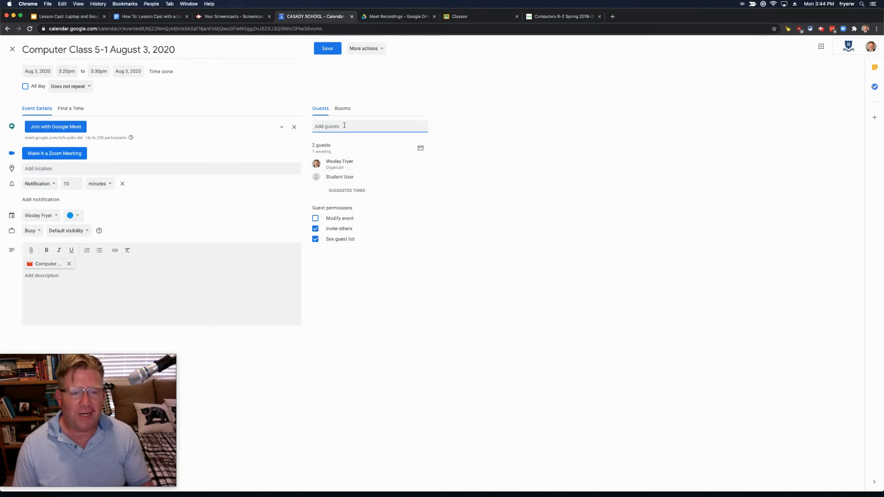
left_click(326, 49)
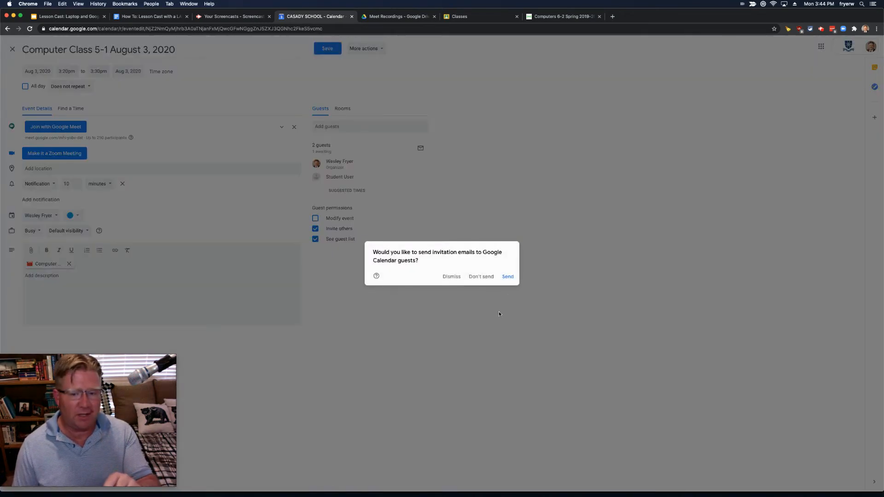
left_click(509, 281)
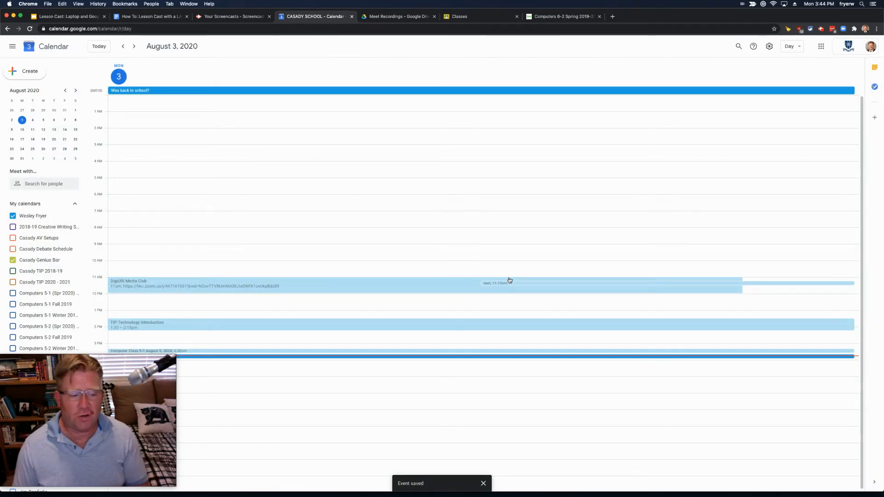
left_click(466, 351)
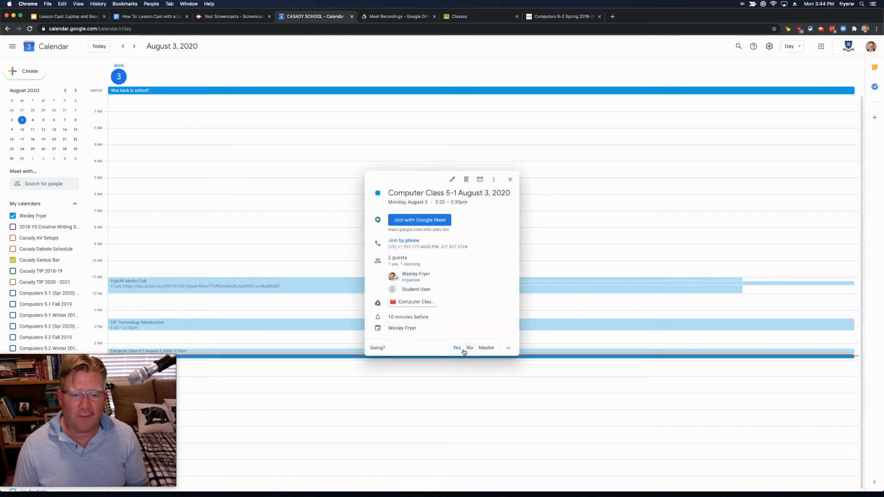
Step: Open the event's attached lesson recording in Drive, then go back to the how-to guide
left_click(407, 303)
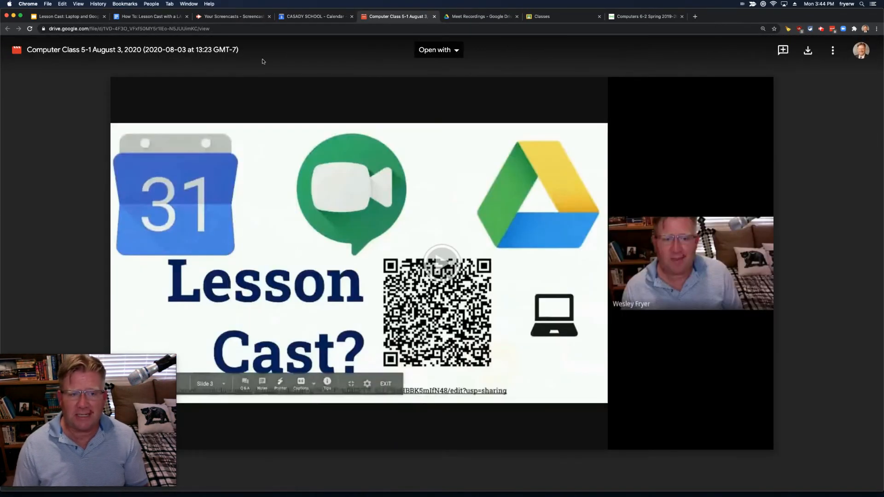
left_click(154, 19)
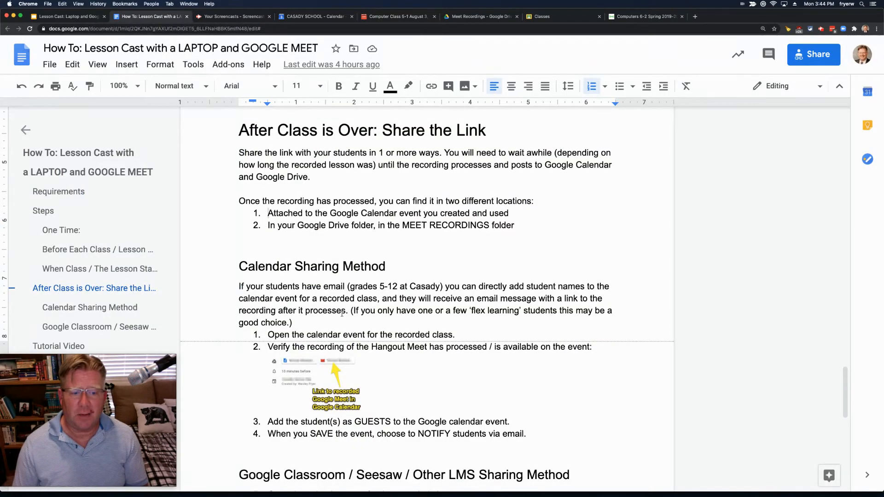
Step: Scroll the guide's Calendar Sharing Method steps, then return to the Computer Class 5-1 event
scroll(351, 318, "down", 1)
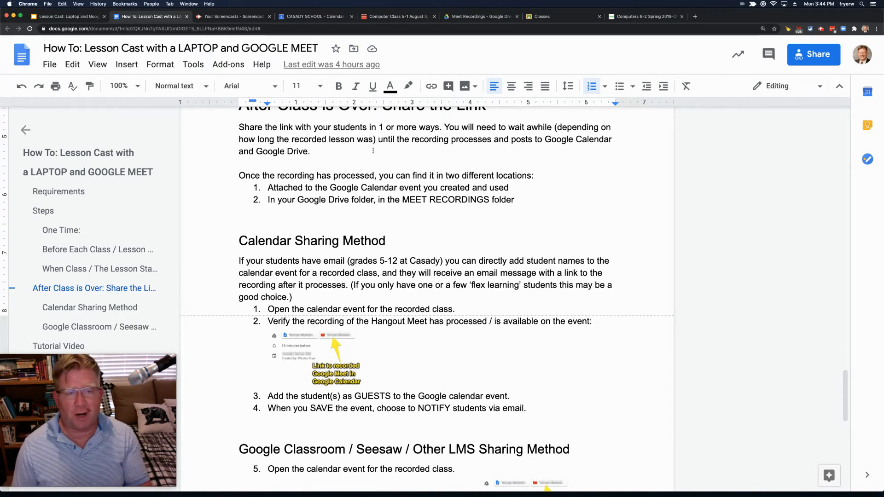
left_click(325, 17)
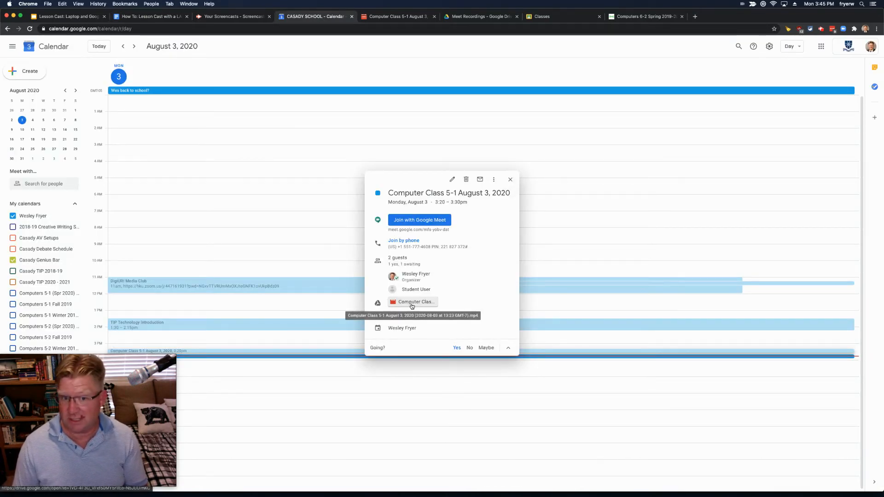
Step: Reopen the Computer Class 5-1 event details and open its attached recording
left_click(510, 179)
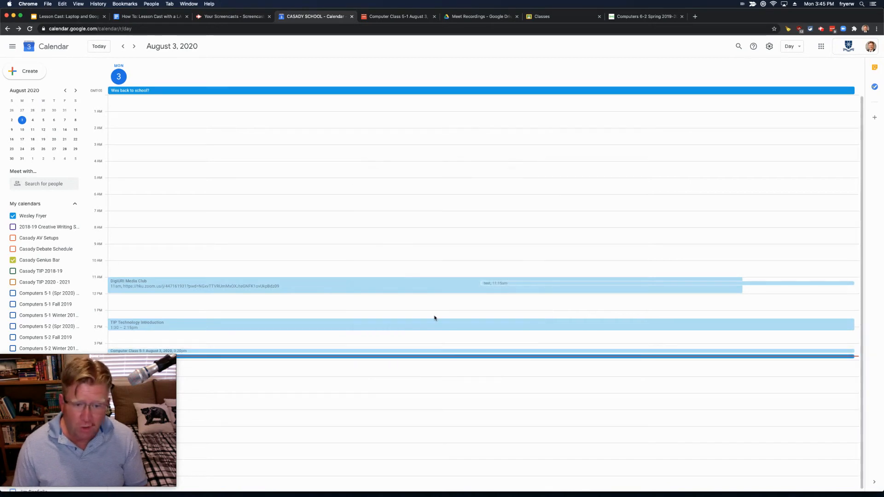
left_click(403, 352)
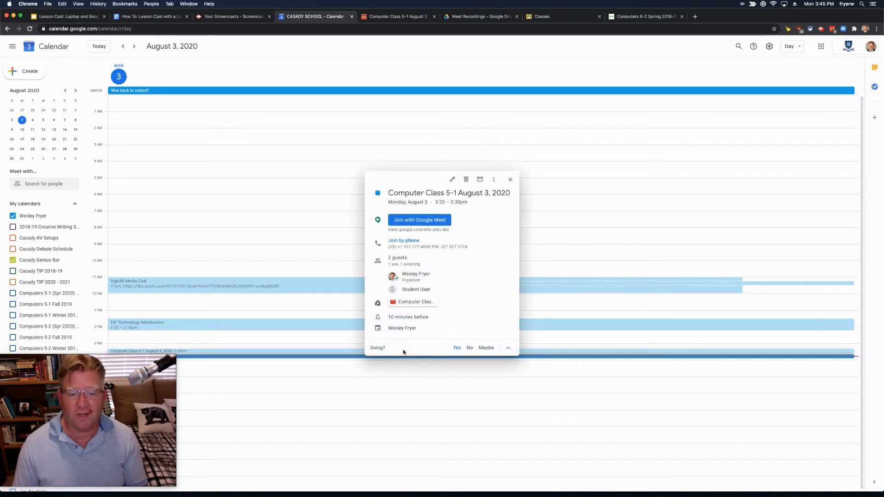
left_click(405, 305)
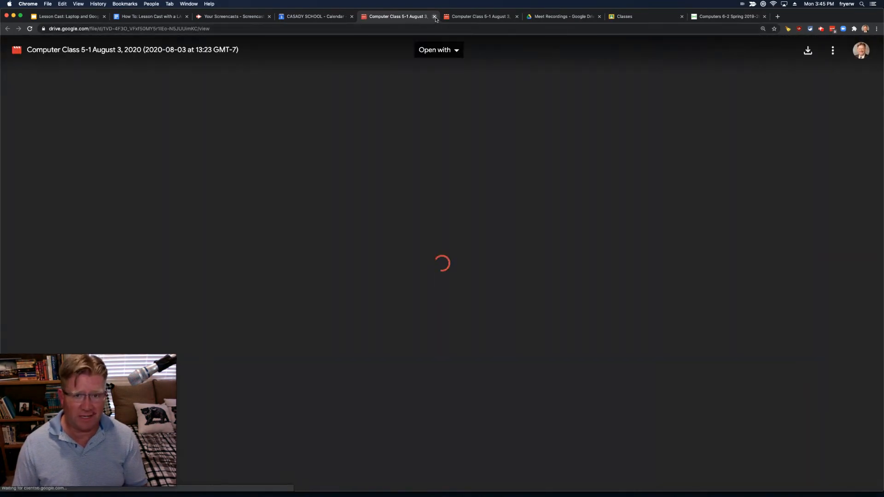
Step: Close both recording viewer tabs and go from Meet Recordings to the My Drive listing
left_click(434, 16)
left_click(434, 17)
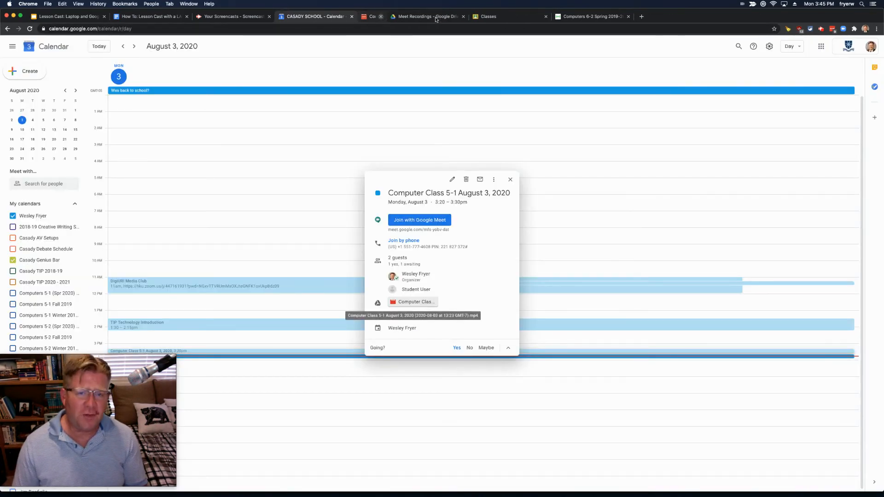
right_click(405, 17)
left_click(382, 17)
left_click(381, 17)
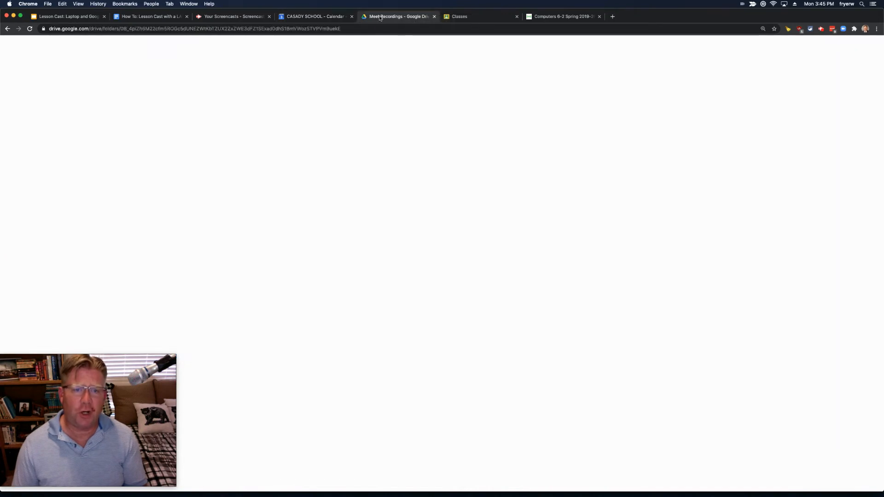
left_click(43, 53)
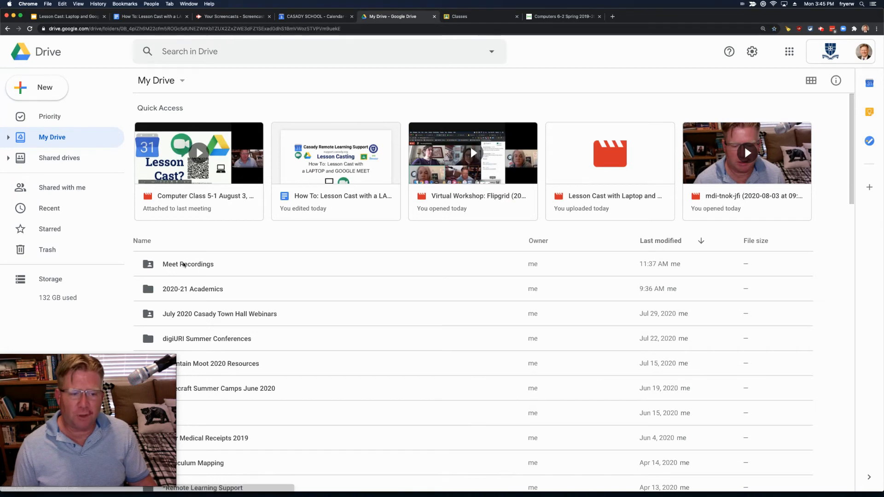
Step: In Meet Recordings, give the Computer Class 5-1 recording an anyone-with-the-link viewer link and copy it
double_click(183, 265)
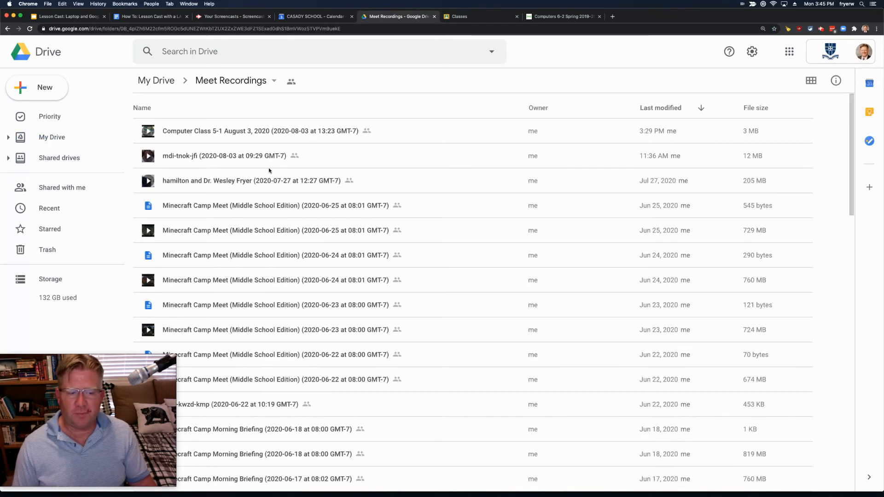
scroll(302, 330, "down", 5)
scroll(296, 279, "up", 5)
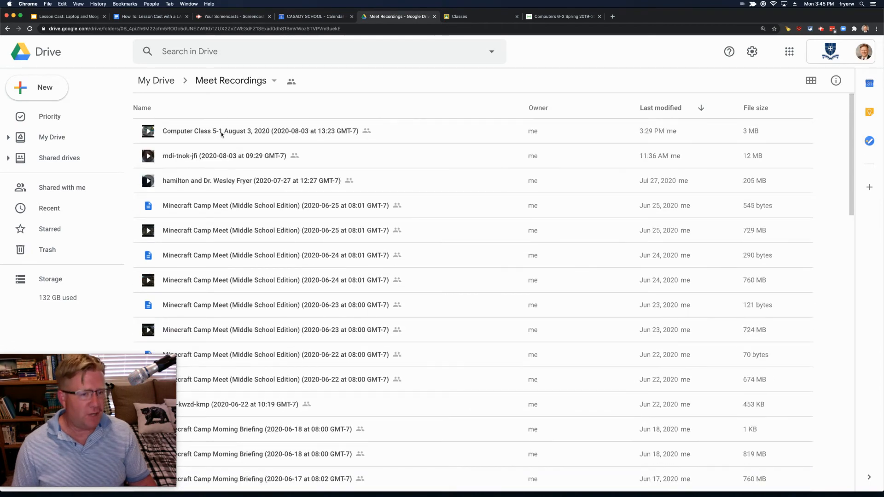
right_click(261, 133)
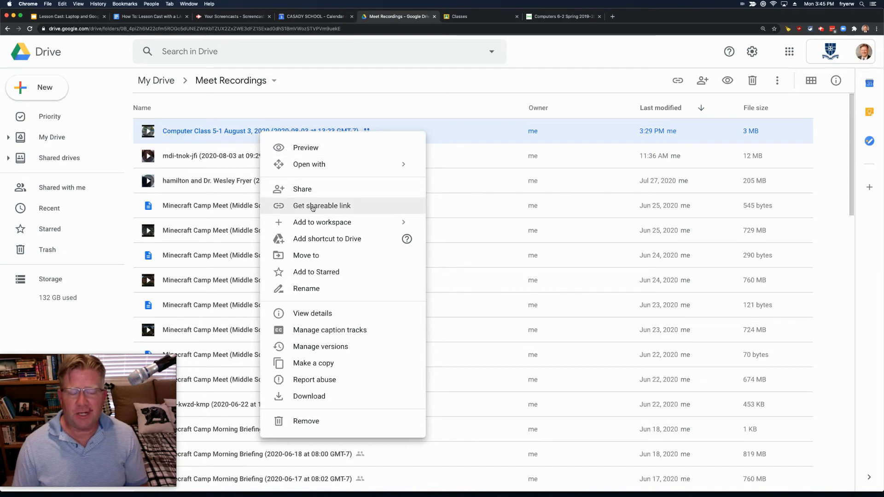
left_click(312, 208)
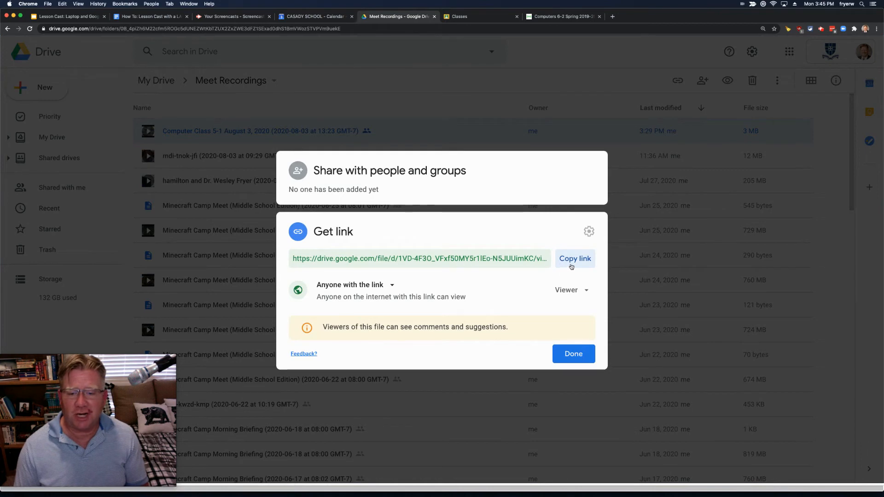
left_click(571, 266)
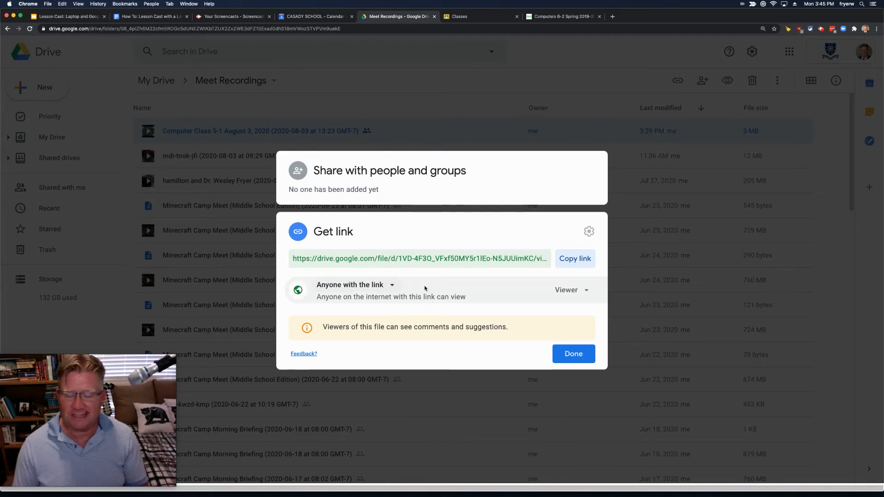
left_click(571, 354)
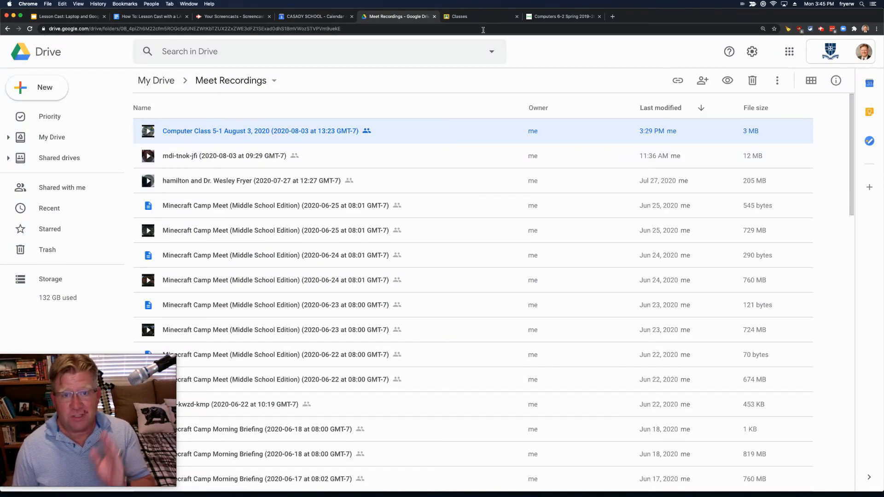
Step: Create a Material in Minecraft Camp Moderators' Classwork titled 'Class Recording from August 3, 2020'
left_click(477, 20)
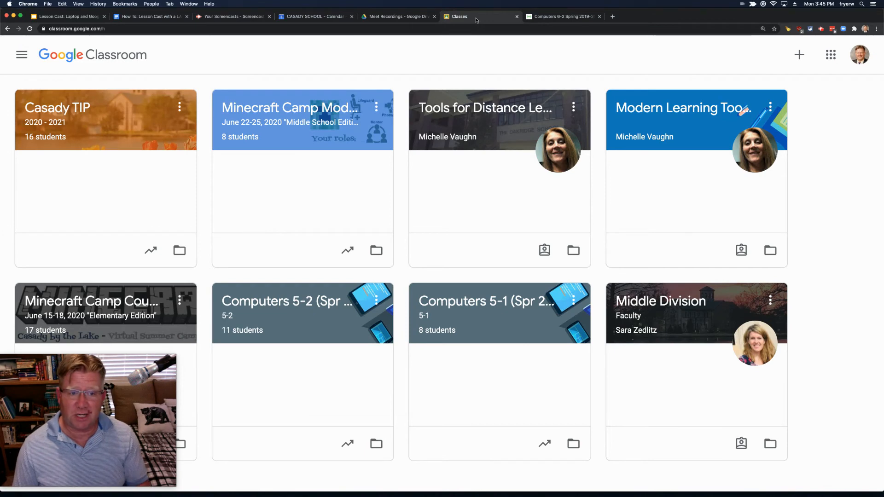
left_click(272, 111)
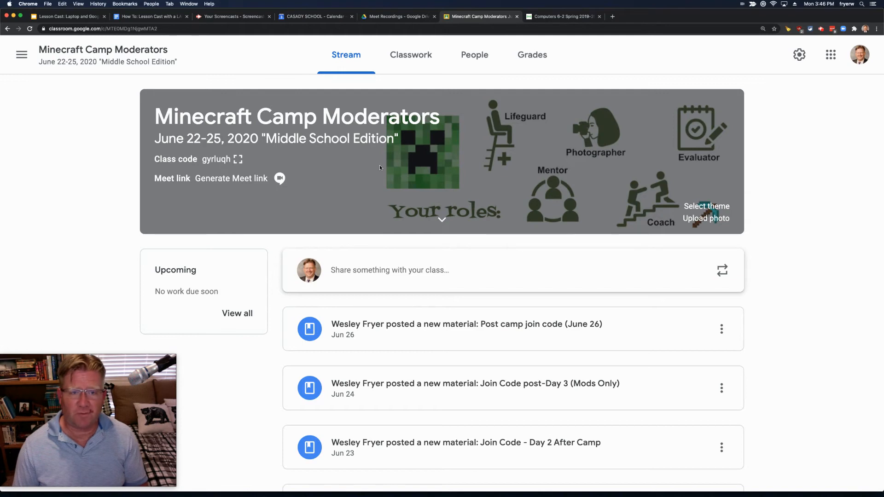
left_click(414, 56)
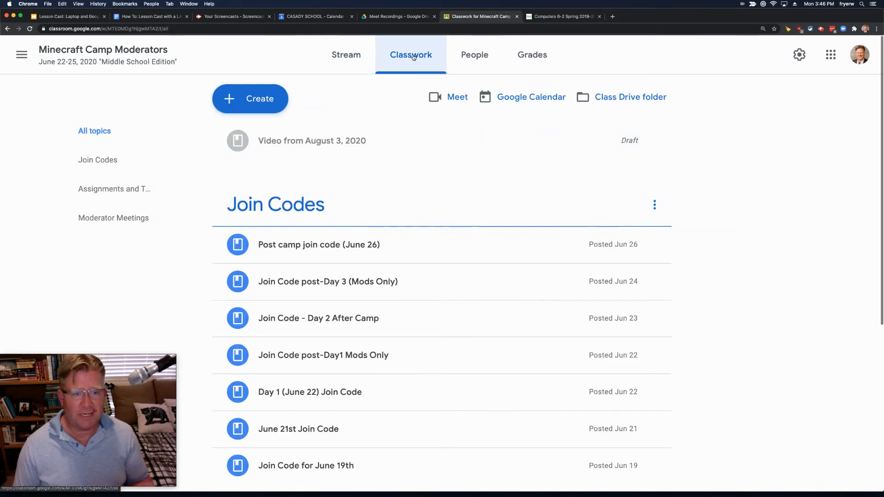
left_click(245, 99)
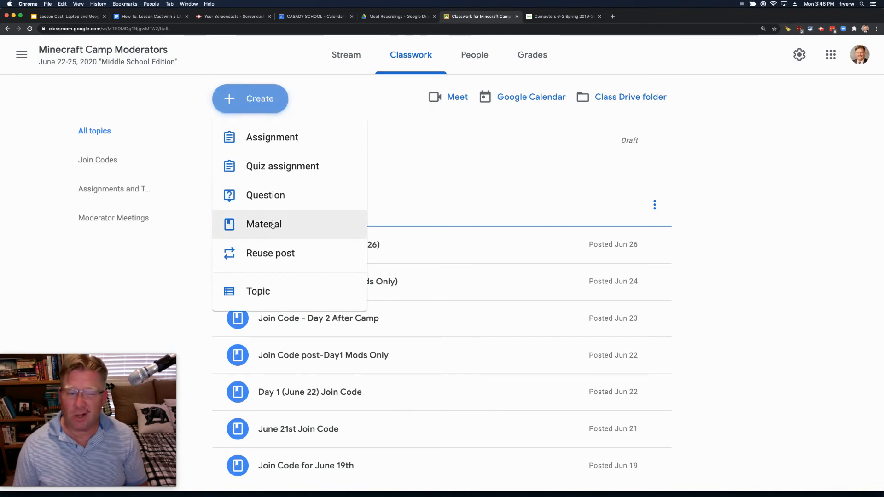
left_click(273, 225)
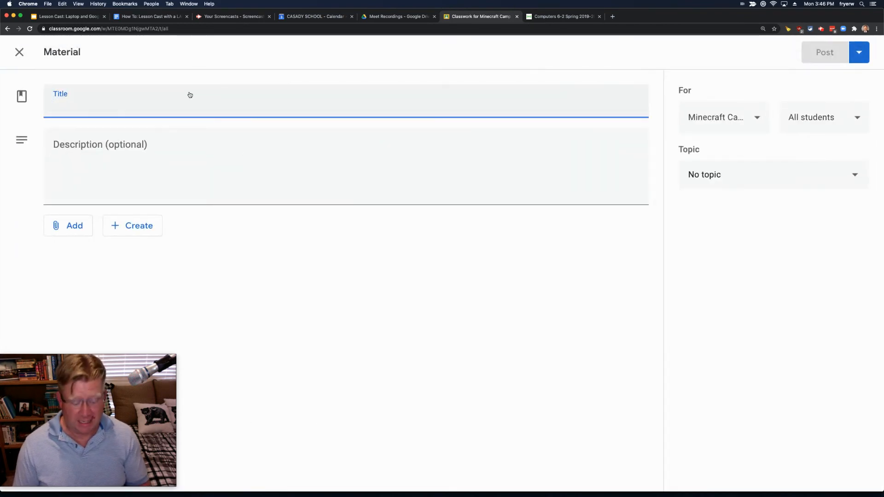
type("Class Recording from")
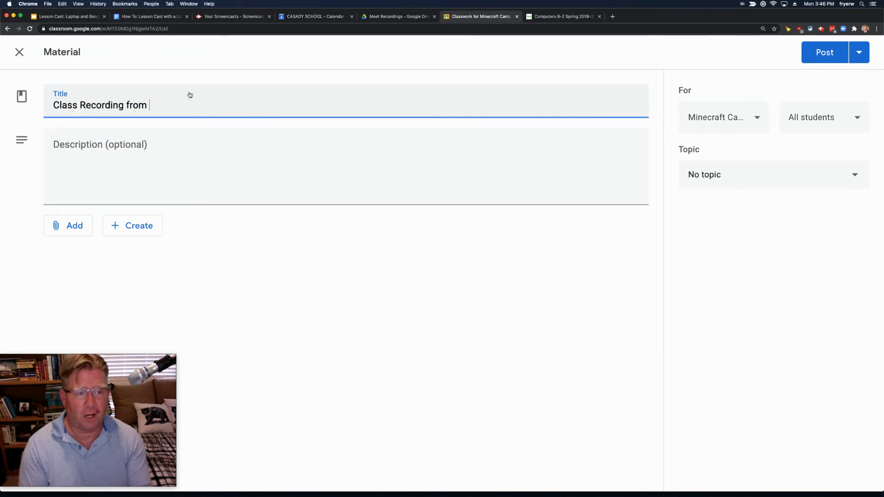
type(" August 3, 2020")
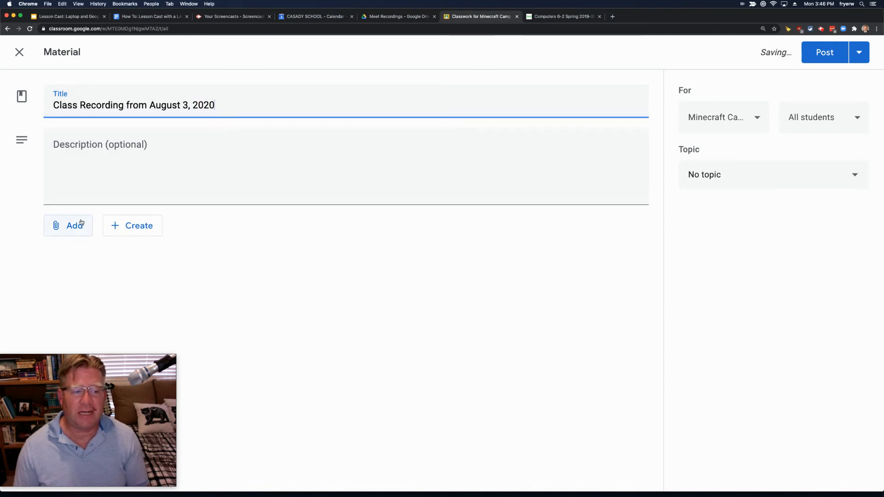
Step: Attach the pasted recording link and file the material under the Moderator Meetings topic
left_click(81, 223)
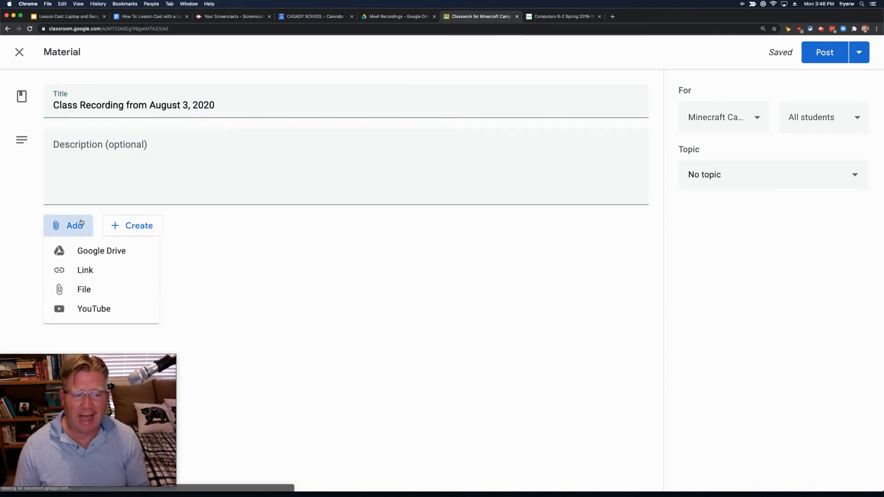
left_click(87, 270)
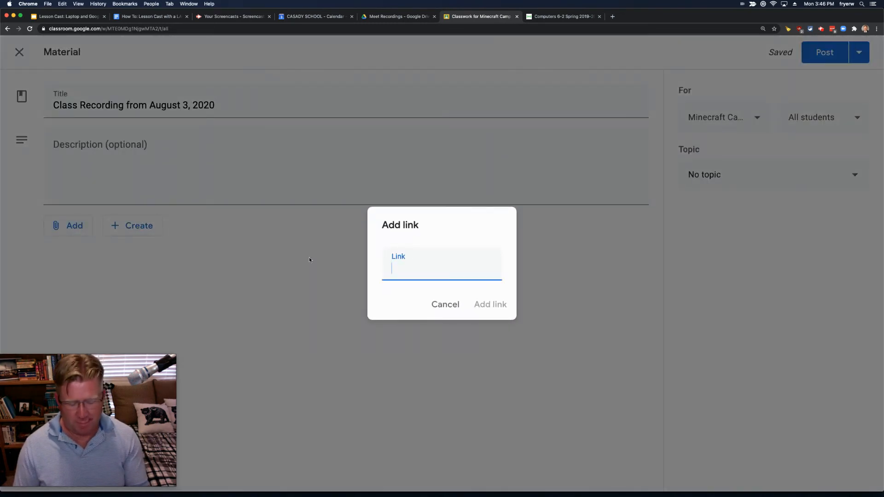
key("super+v")
left_click(496, 304)
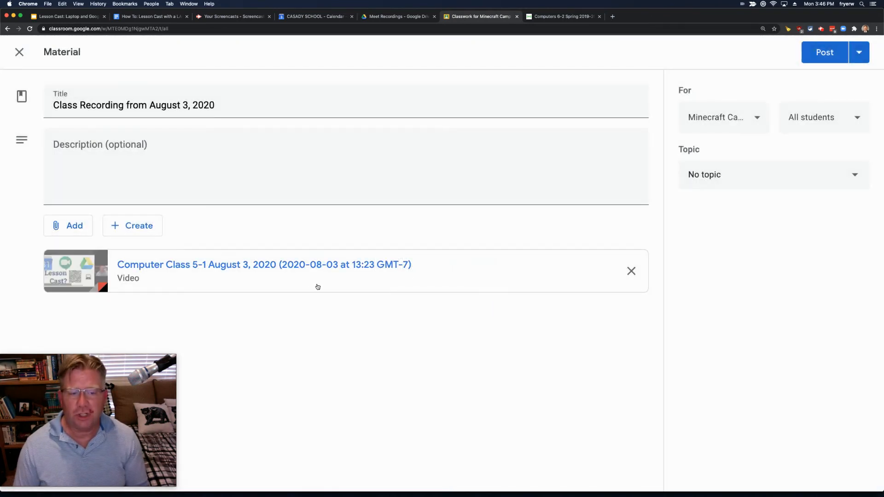
left_click(729, 174)
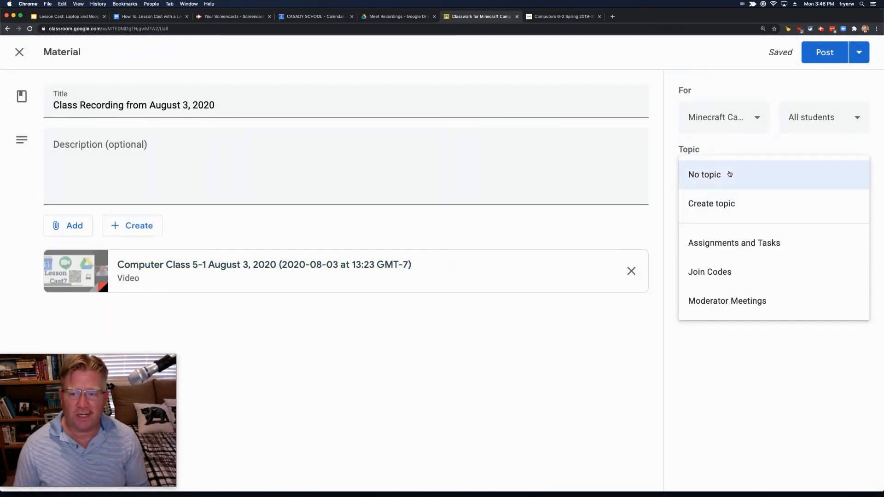
left_click(723, 302)
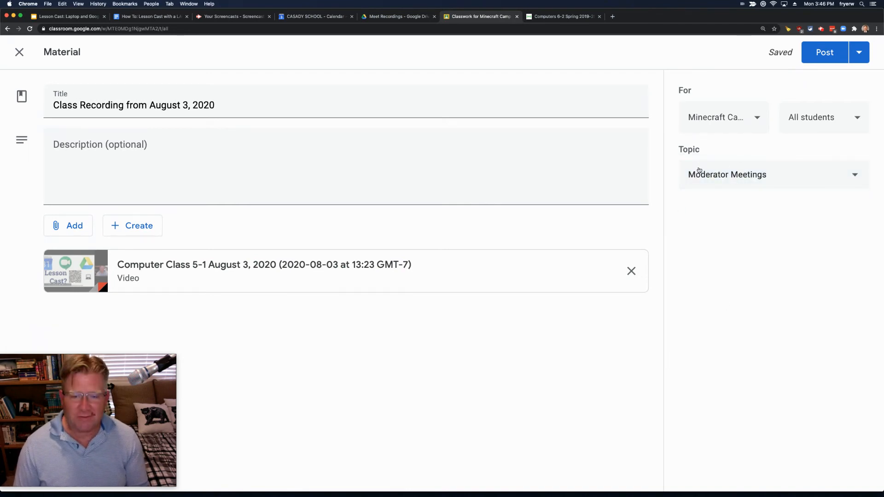
Step: Check the class and student recipients, leaving all students included
left_click(737, 129)
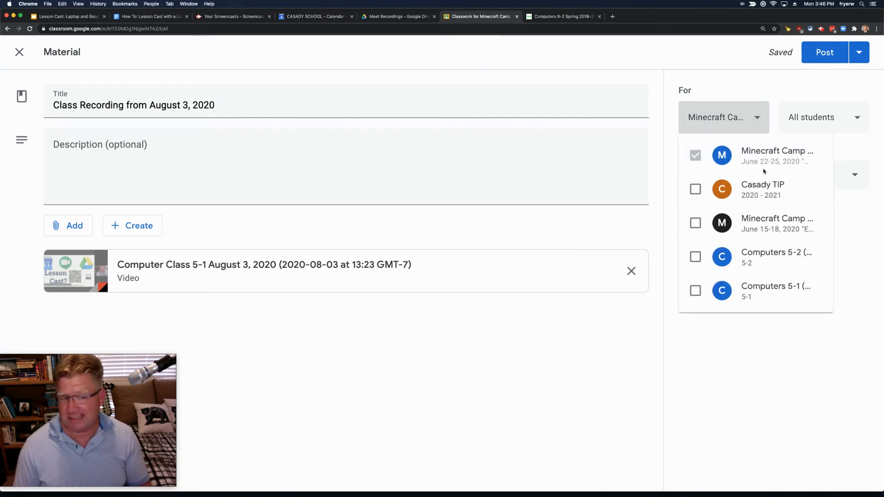
left_click(726, 348)
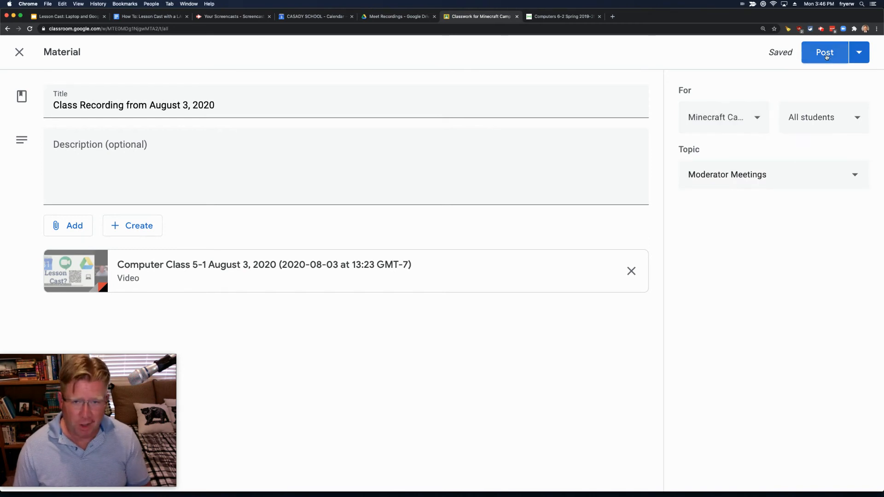
left_click(813, 124)
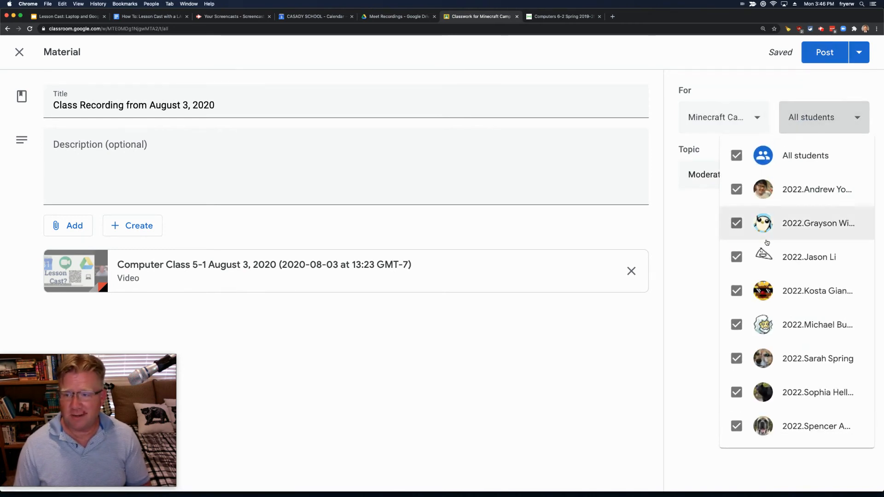
left_click(681, 252)
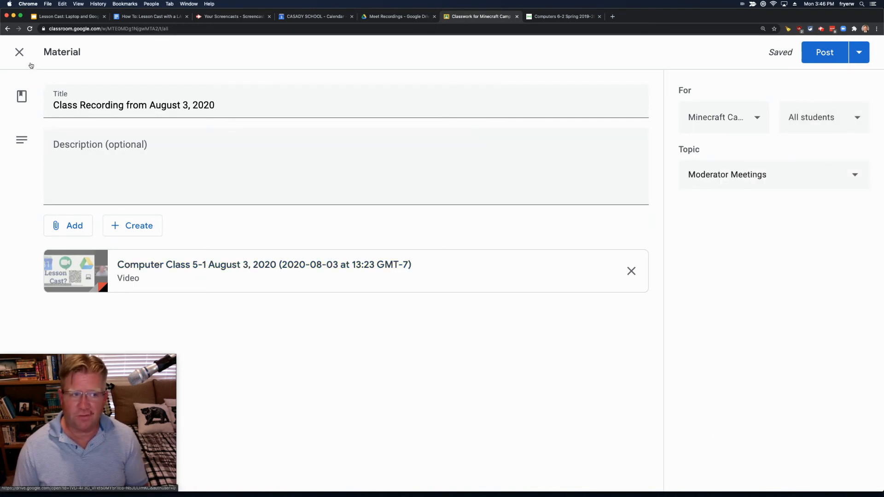
Step: Close the material editor, expand the June 21 Moderator Meeting post, and briefly open its Meet link
left_click(19, 52)
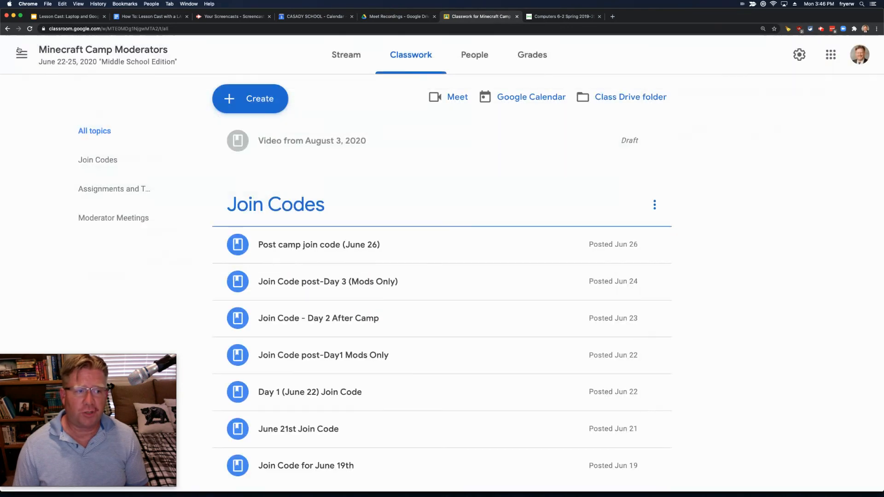
scroll(386, 290, "down", 7)
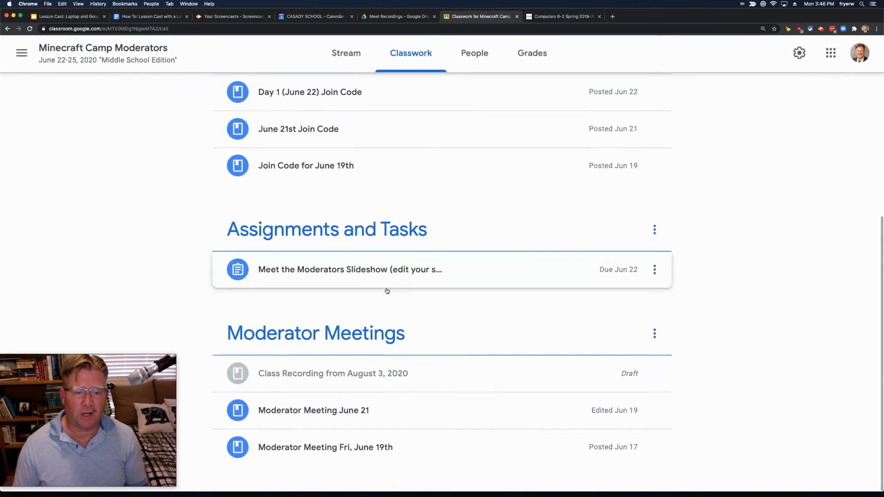
left_click(348, 412)
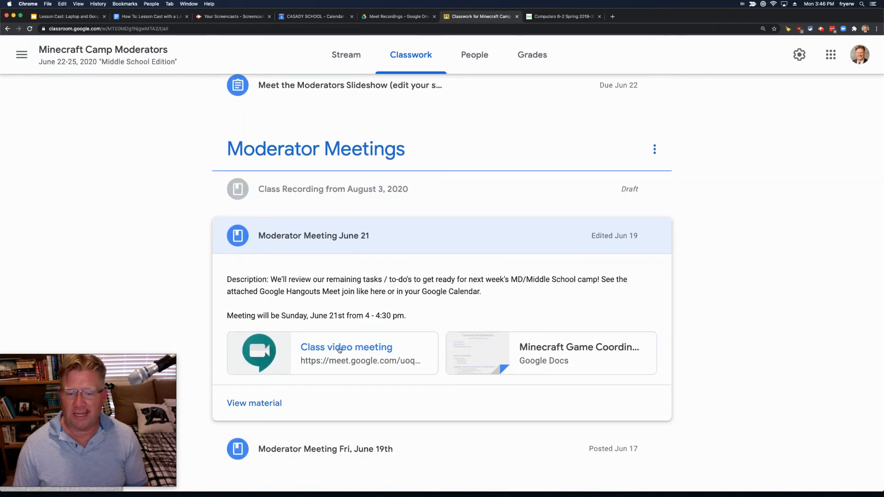
left_click(340, 348)
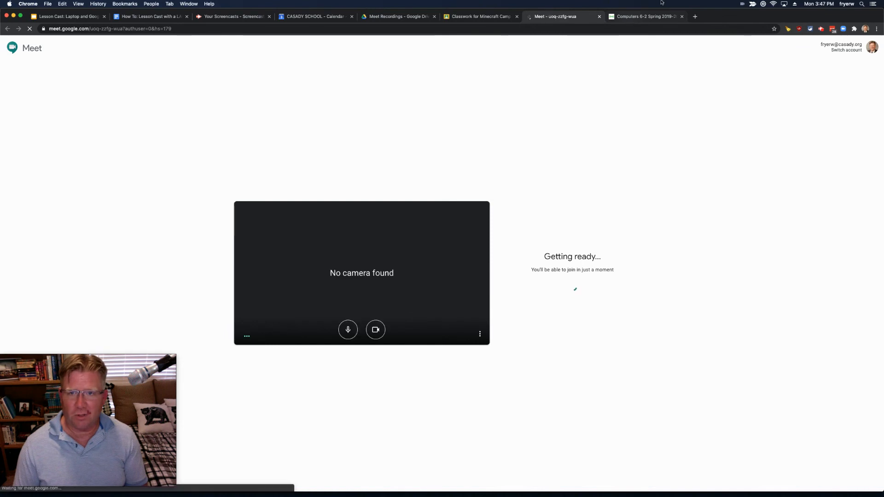
left_click(599, 16)
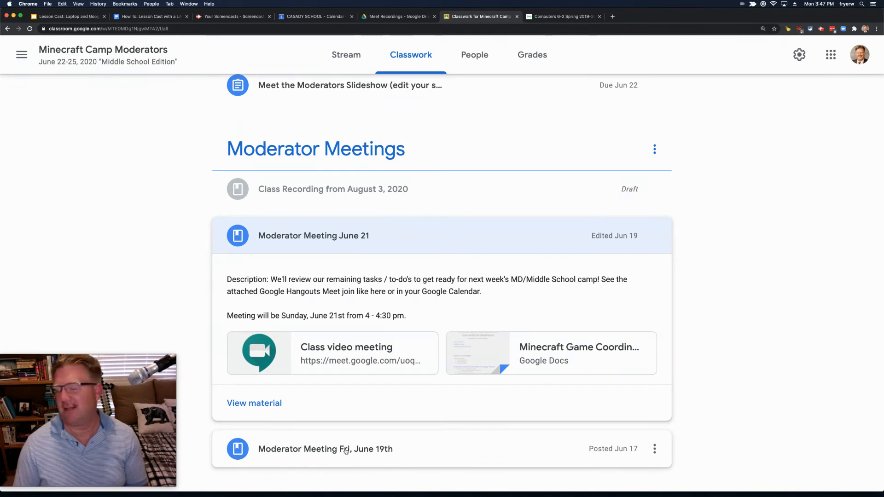
Step: Expand the August 3 Class Recording draft and scroll back to the top of Classwork
scroll(345, 346, "up", 2)
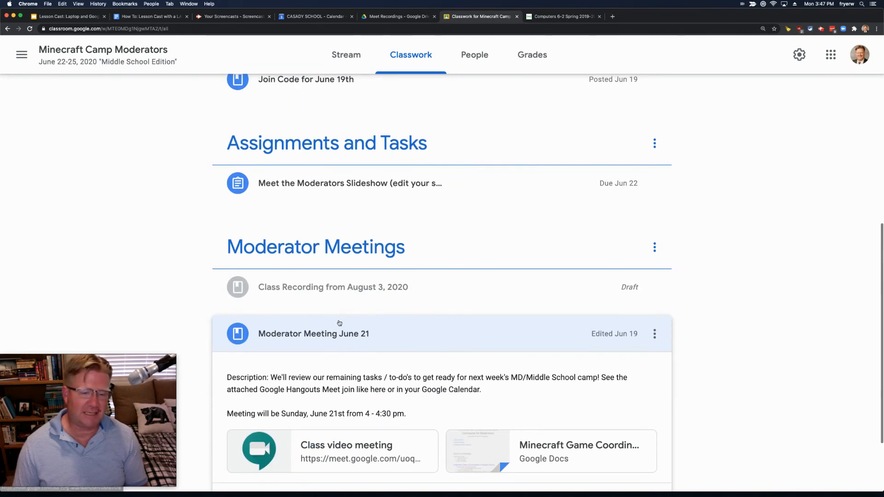
left_click(325, 297)
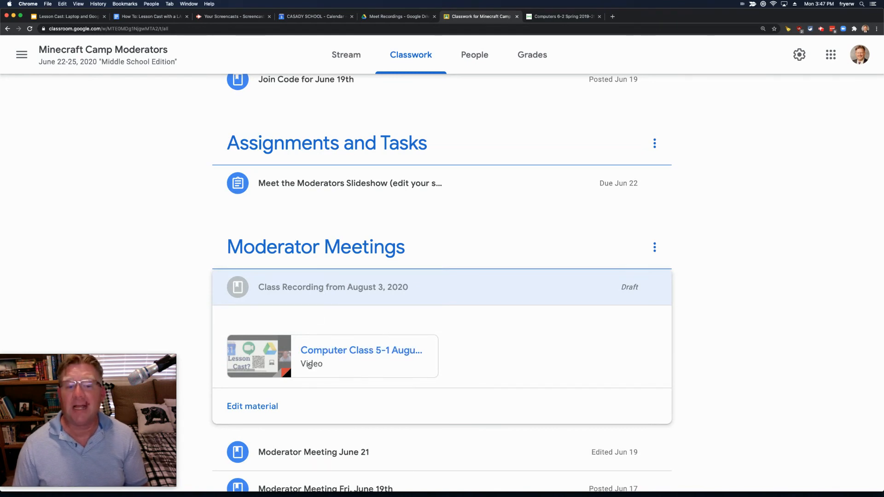
scroll(351, 287, "up", 10)
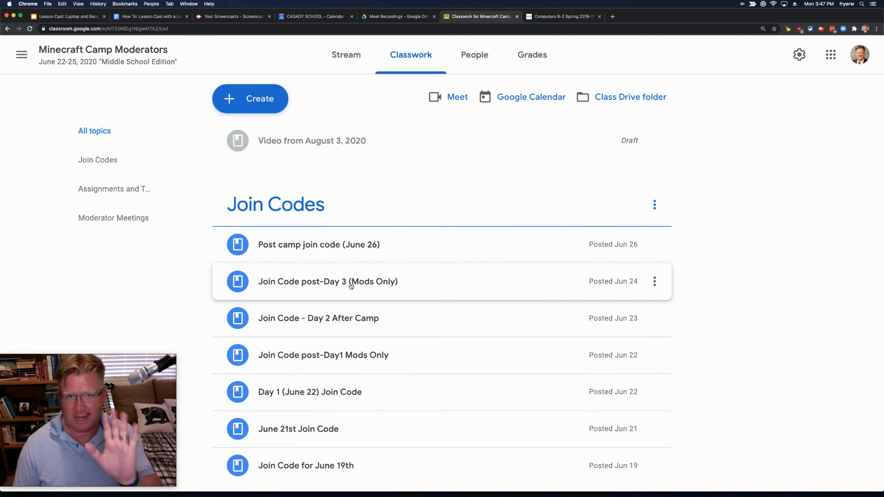
Step: In the Seesaw journal, start a new student-work link post with the shared Drive recording URL
left_click(546, 17)
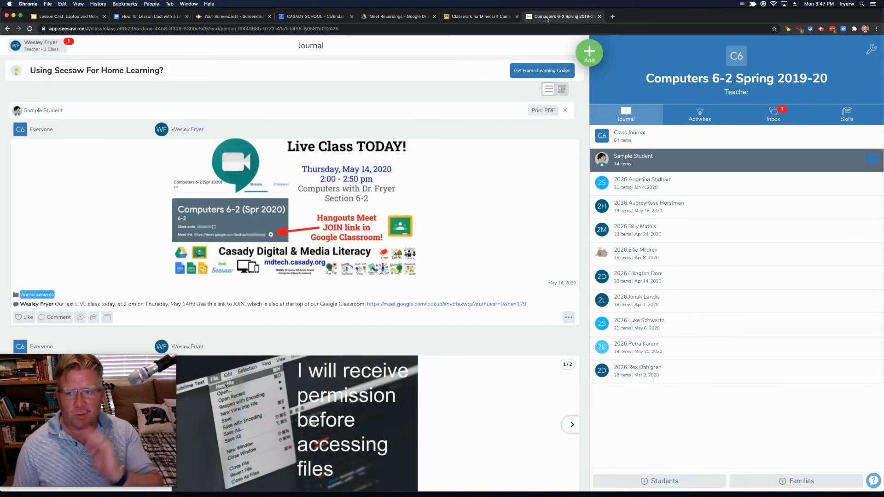
left_click(593, 56)
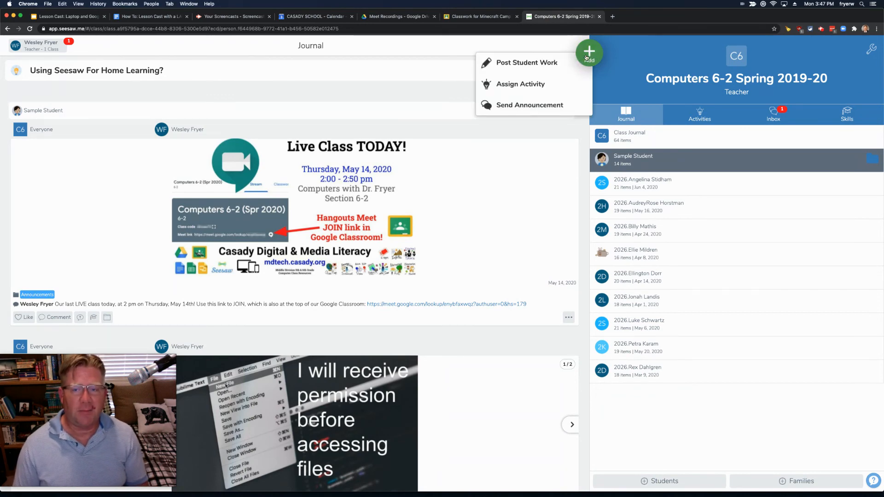
left_click(564, 63)
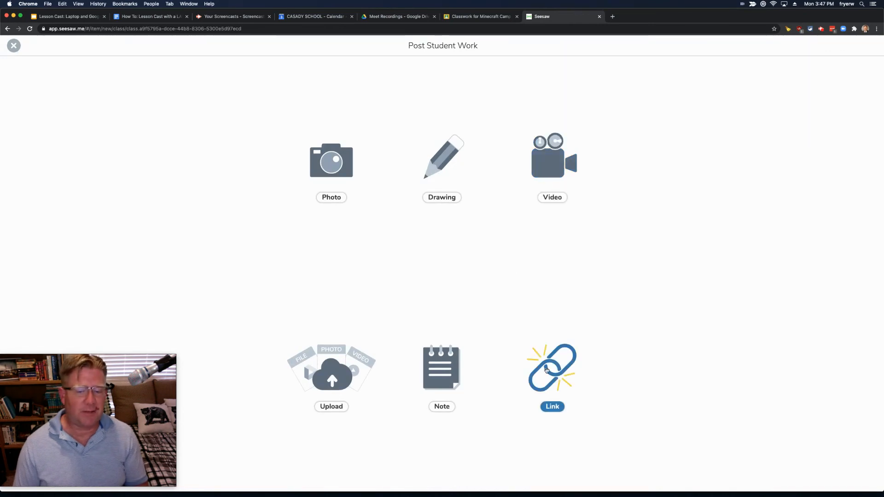
left_click(547, 370)
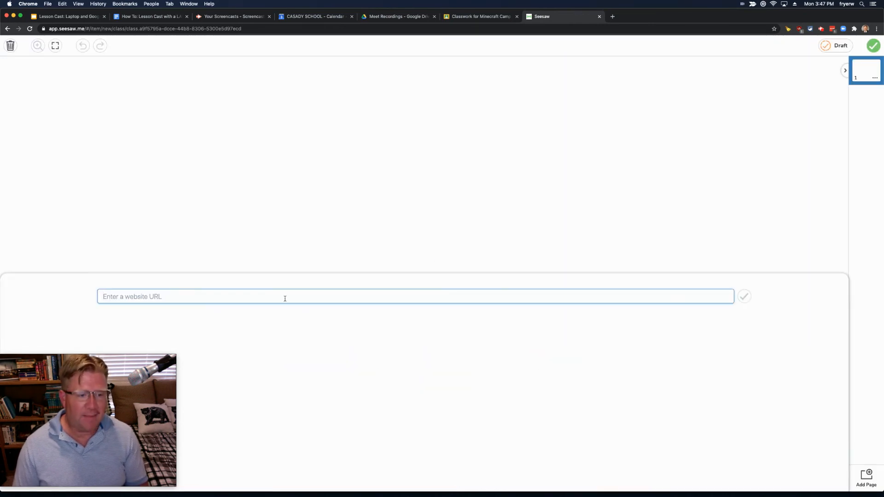
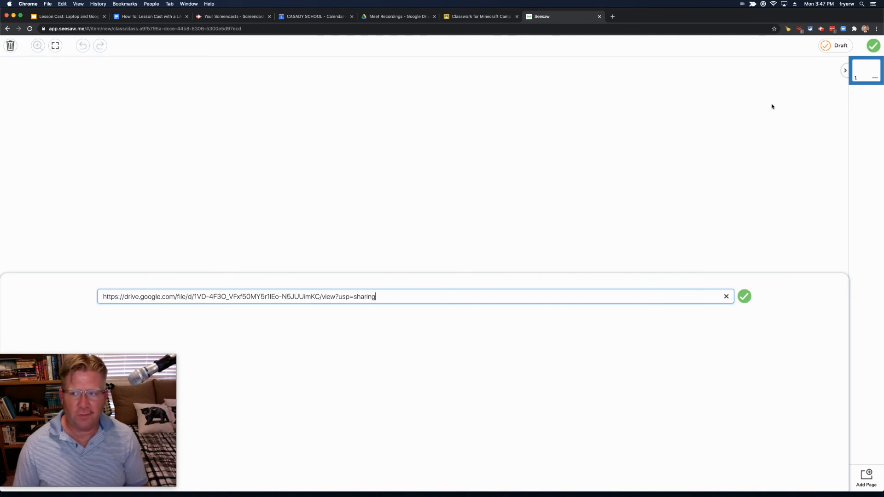
left_click(874, 48)
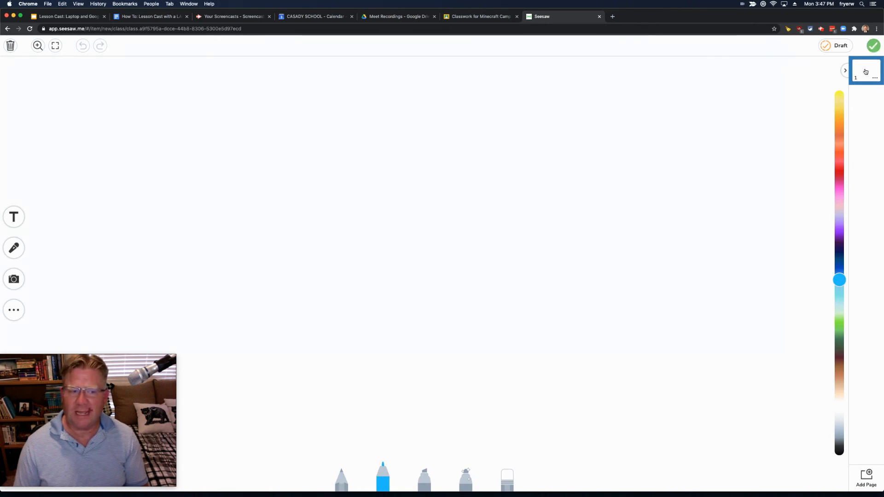
Step: Re-add the Drive recording link on the page so its preview loads, and finish the page
left_click(19, 311)
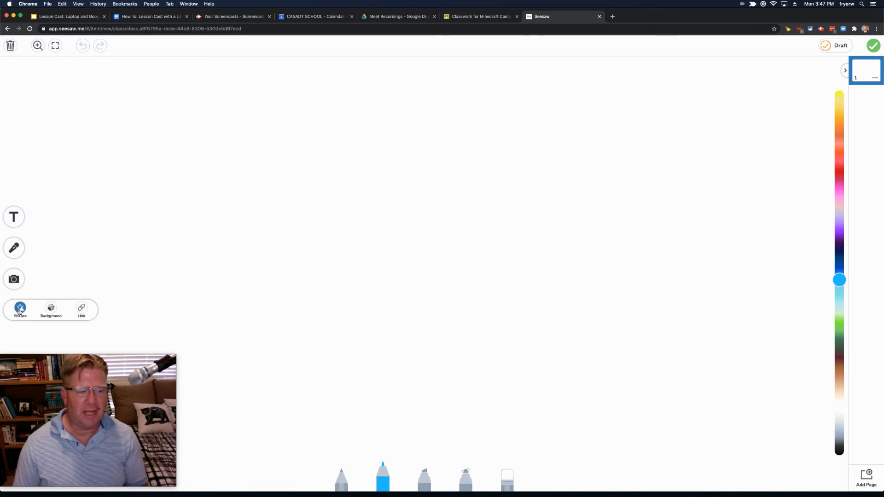
left_click(79, 314)
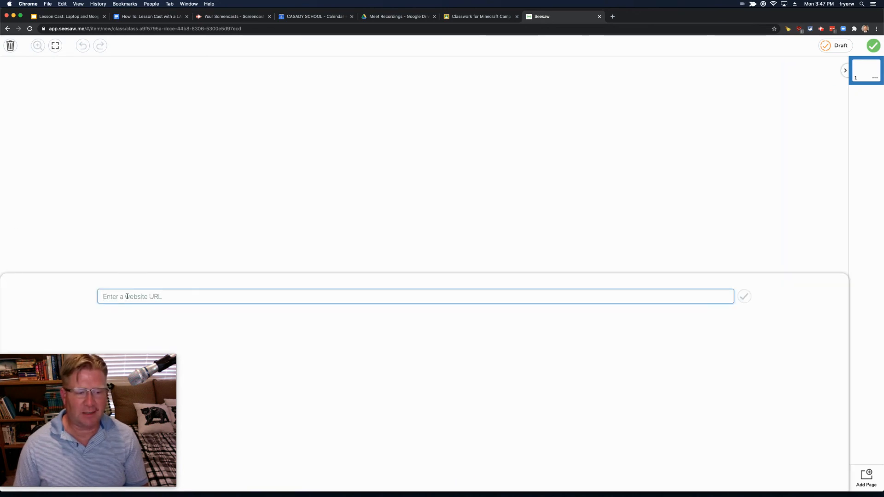
left_click(744, 297)
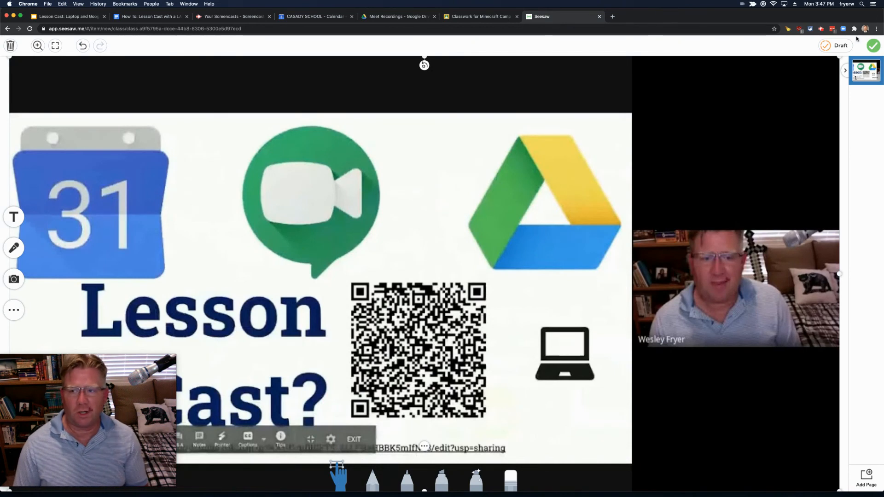
left_click(872, 46)
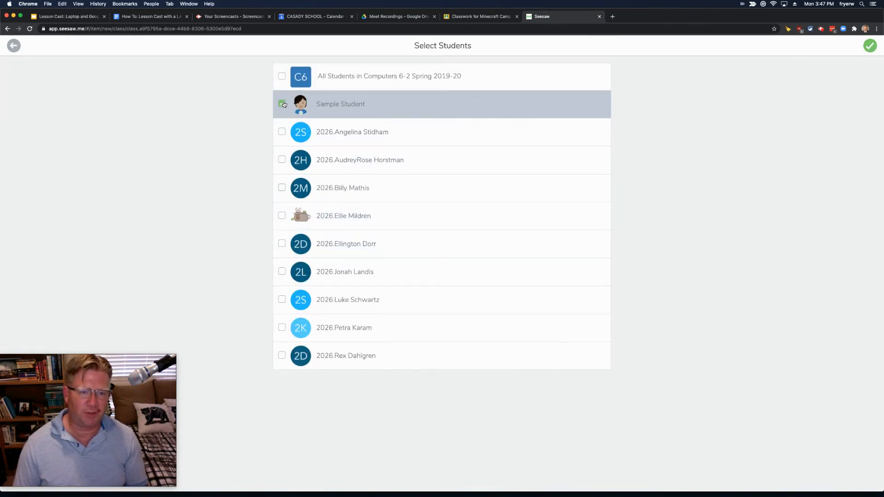
Step: Submit the post to Sample Student's journal, filed in the Lesson Cast Videos folder
left_click(873, 50)
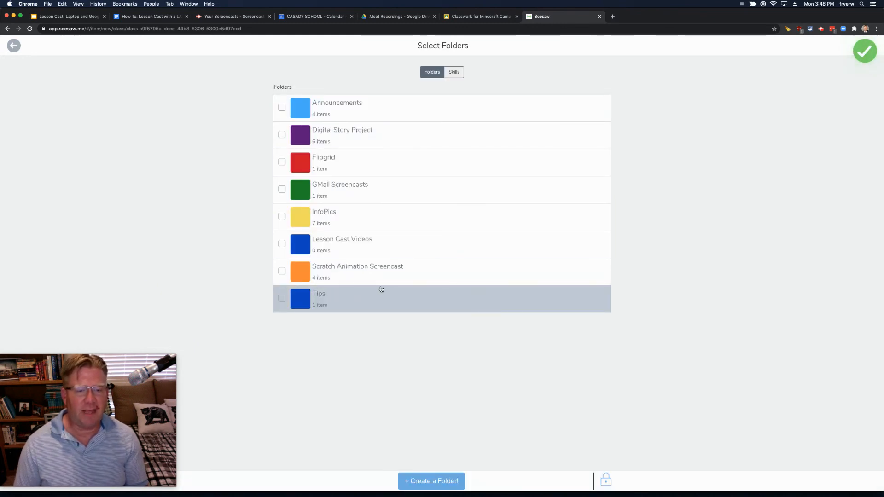
left_click(281, 243)
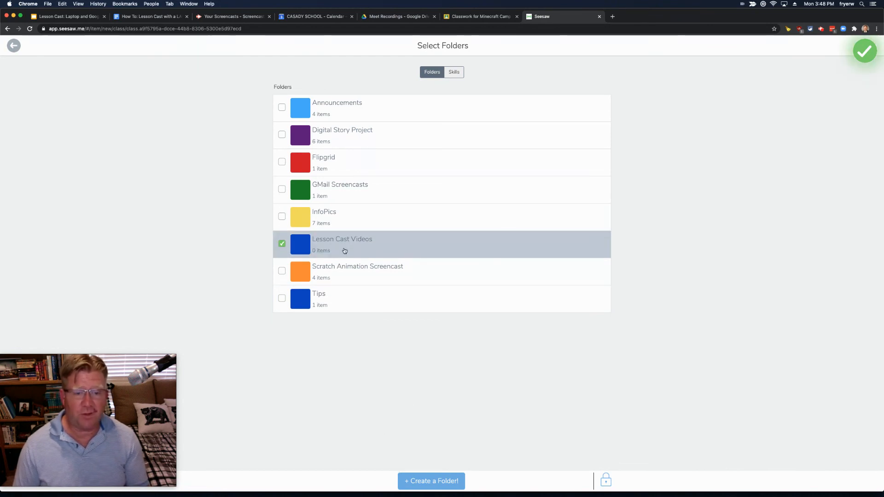
left_click(865, 51)
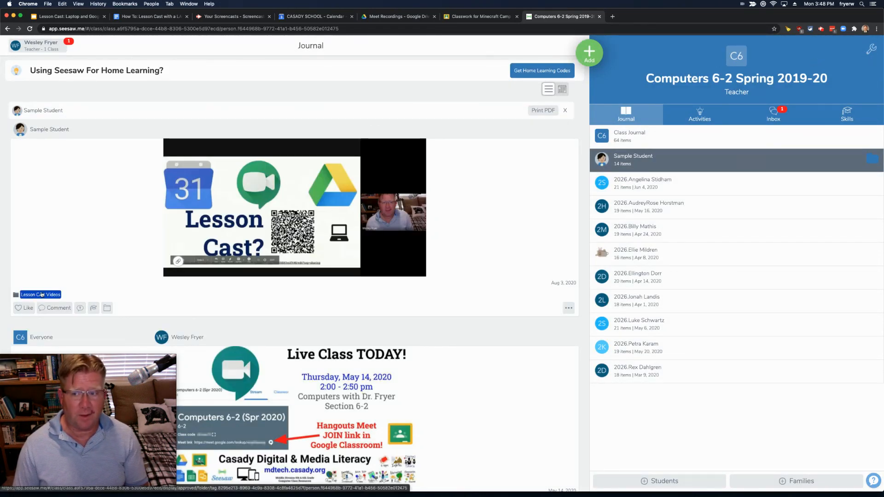
Step: Filter the journal to Lesson Cast Videos posts, then return to the Lesson Cast slide deck
left_click(872, 161)
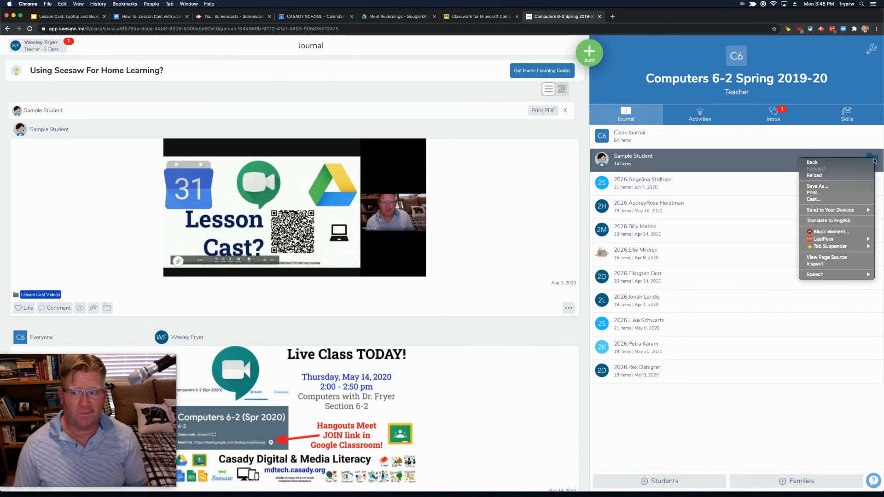
left_click(873, 159)
left_click(874, 160)
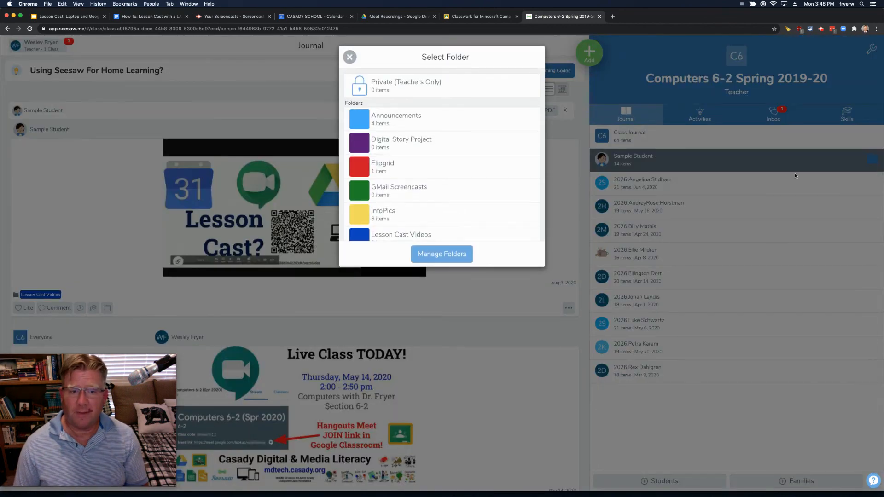
scroll(398, 201, "down", 3)
left_click(424, 171)
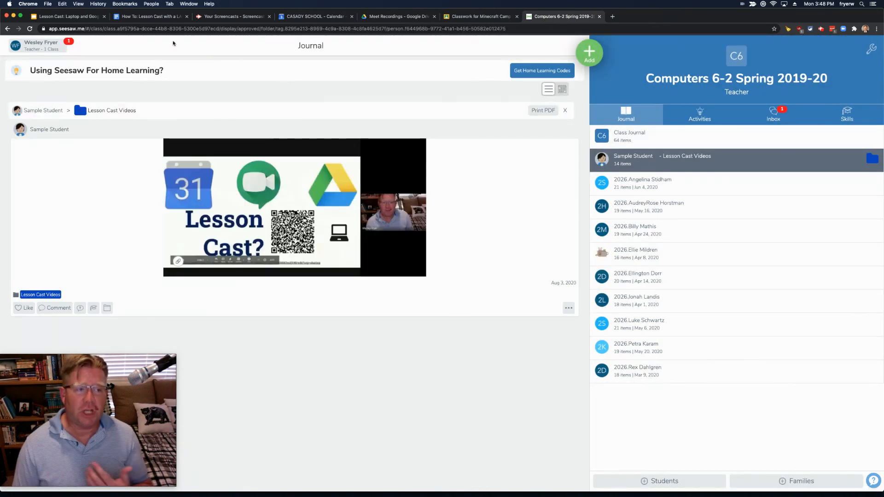
left_click(75, 20)
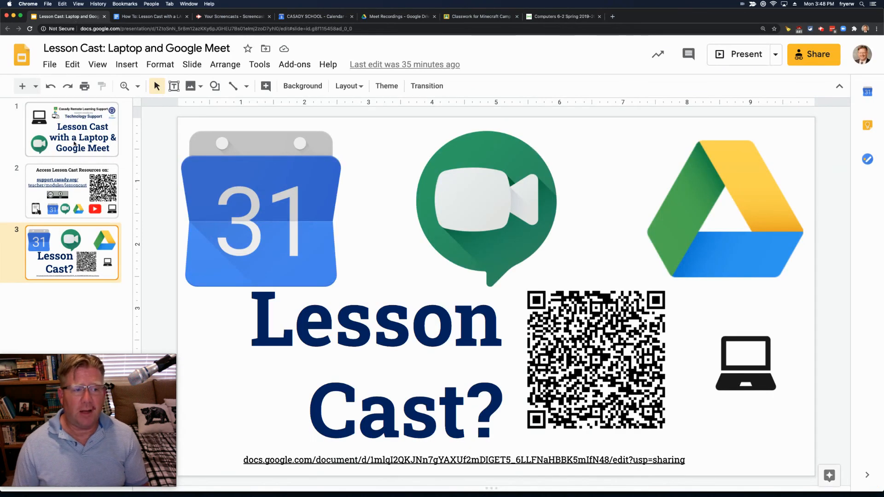
left_click(74, 144)
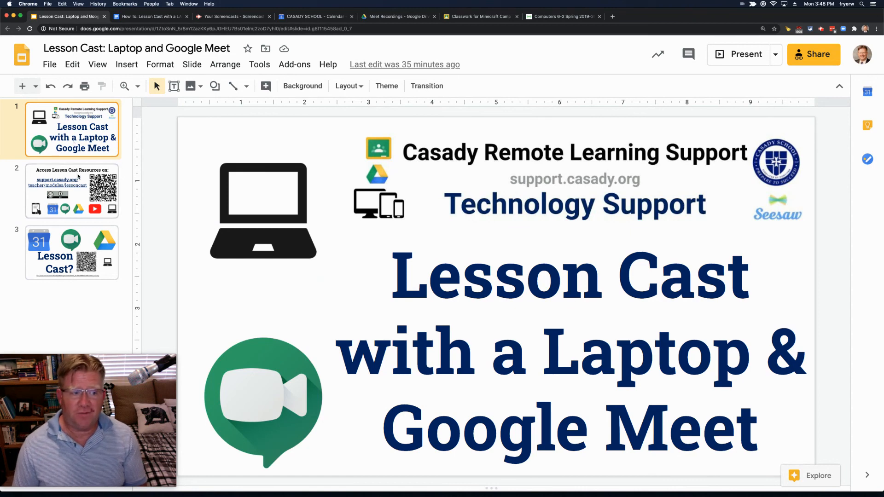
left_click(73, 243)
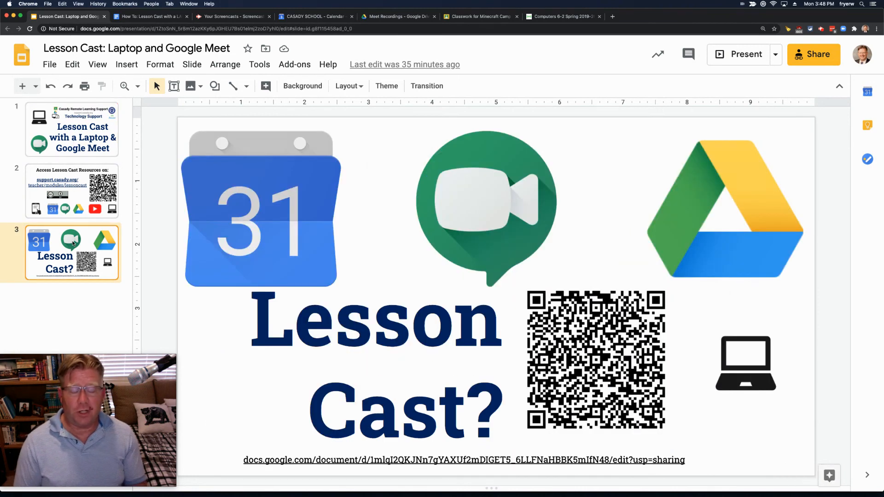